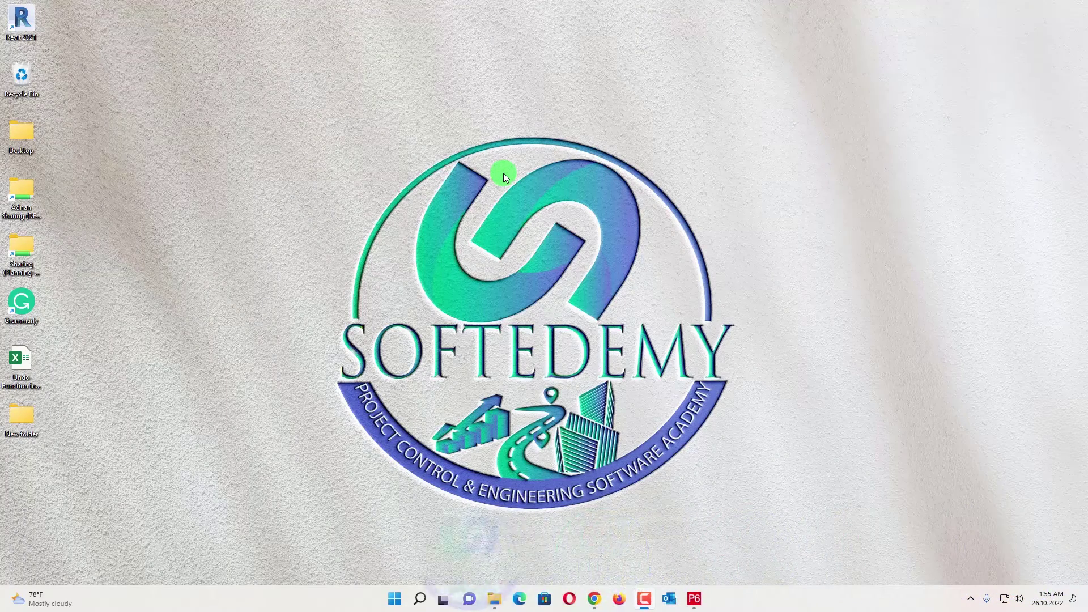
Step: Bring the Primavera P6 window to the front from the taskbar
click(693, 586)
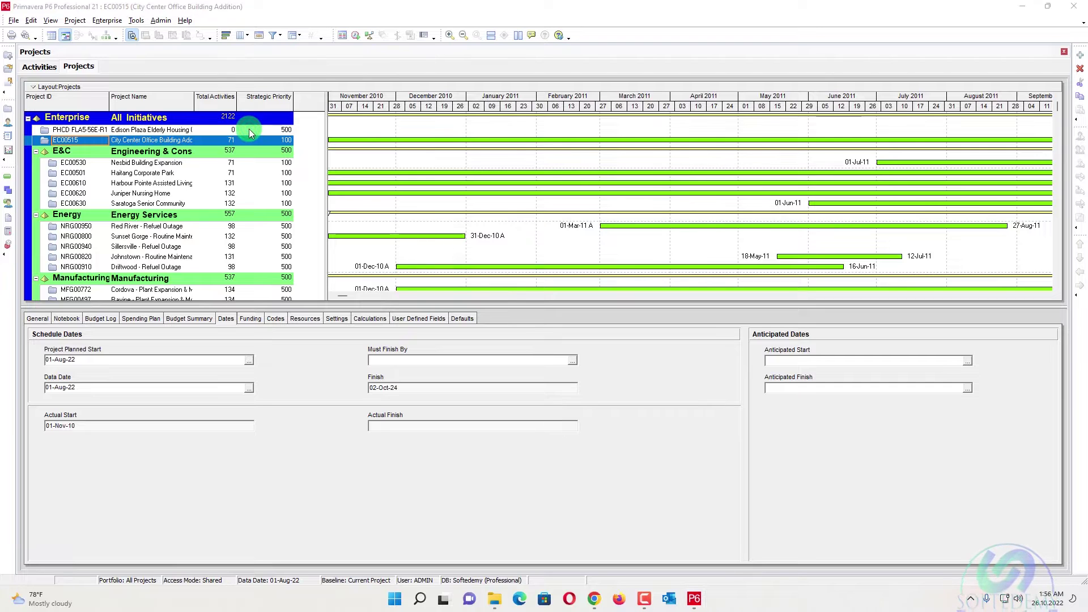
Step: Open project EC00515, schedule it with F9, and view the scheduling log
right_click(188, 141)
click(204, 149)
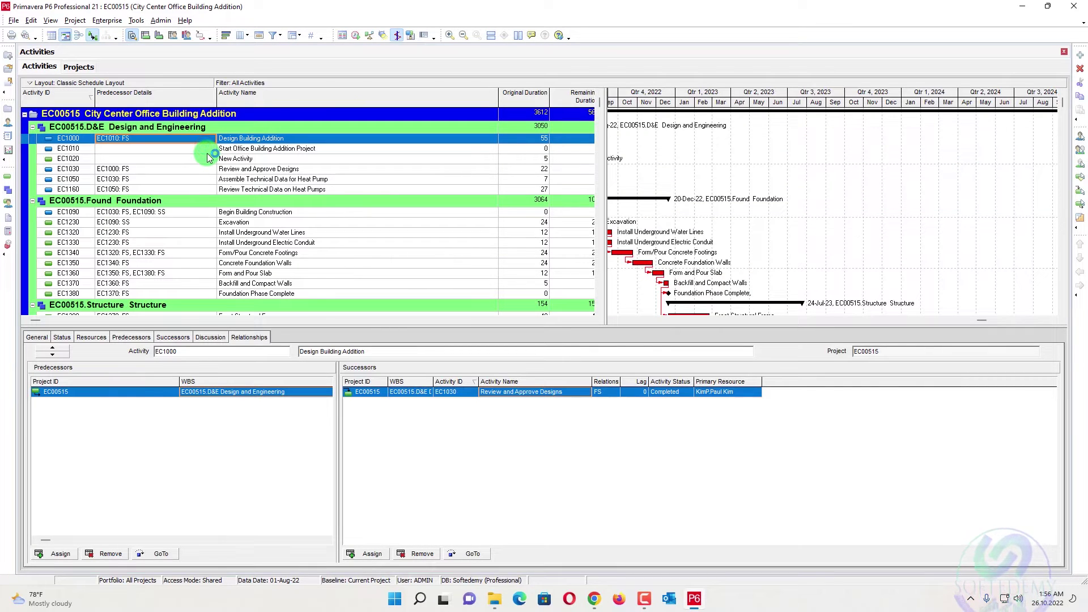
key(F9)
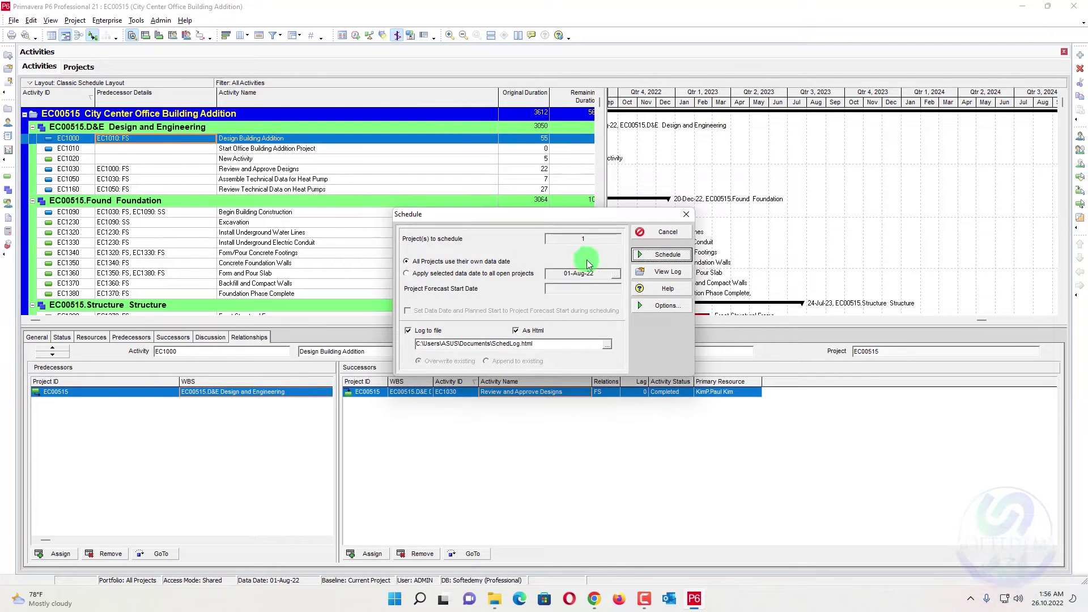
click(639, 255)
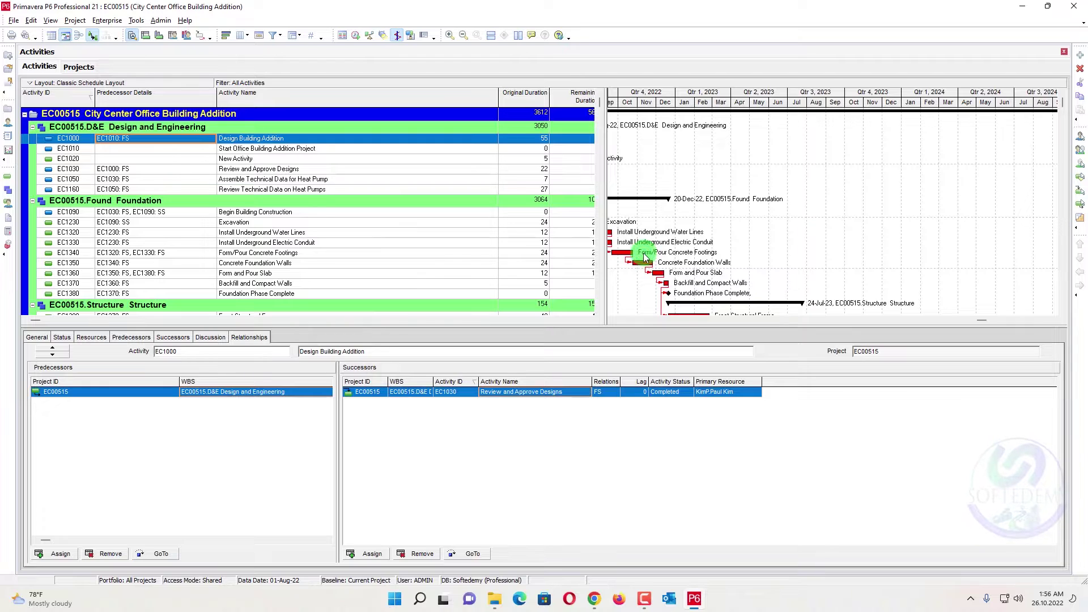
key(F9)
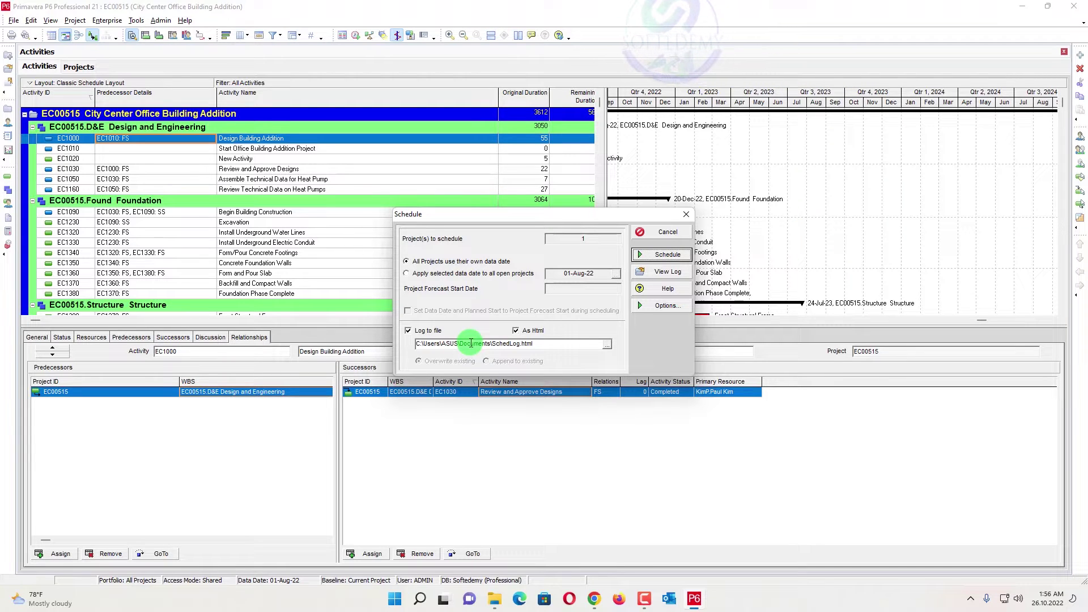
click(665, 273)
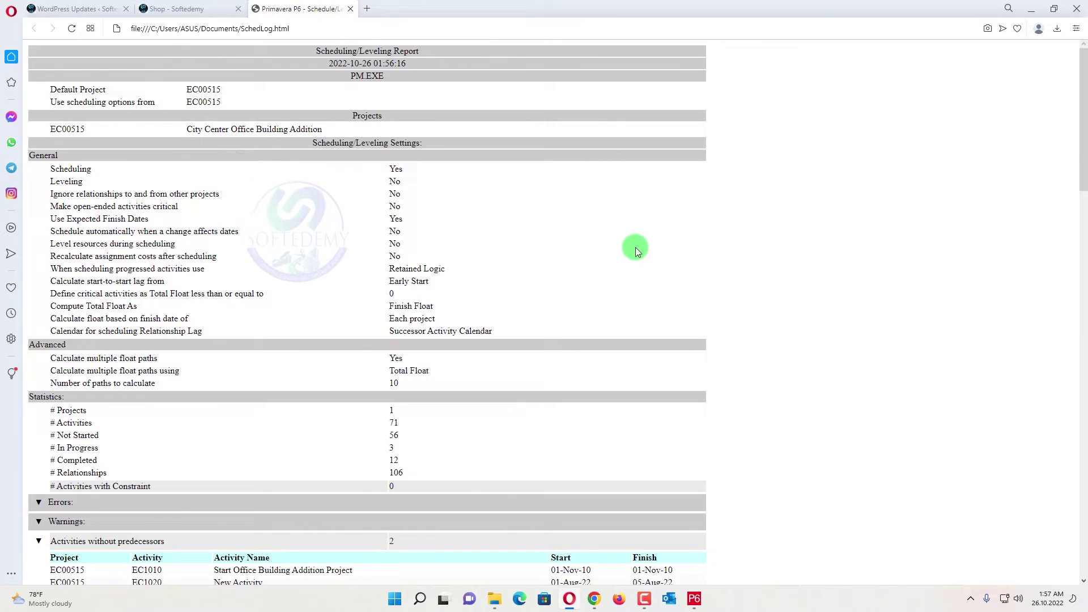
Step: Review the SchedLog report, collapsing Critical Activities and noting 14 relationships with other projects
scroll(281, 255, down, 5)
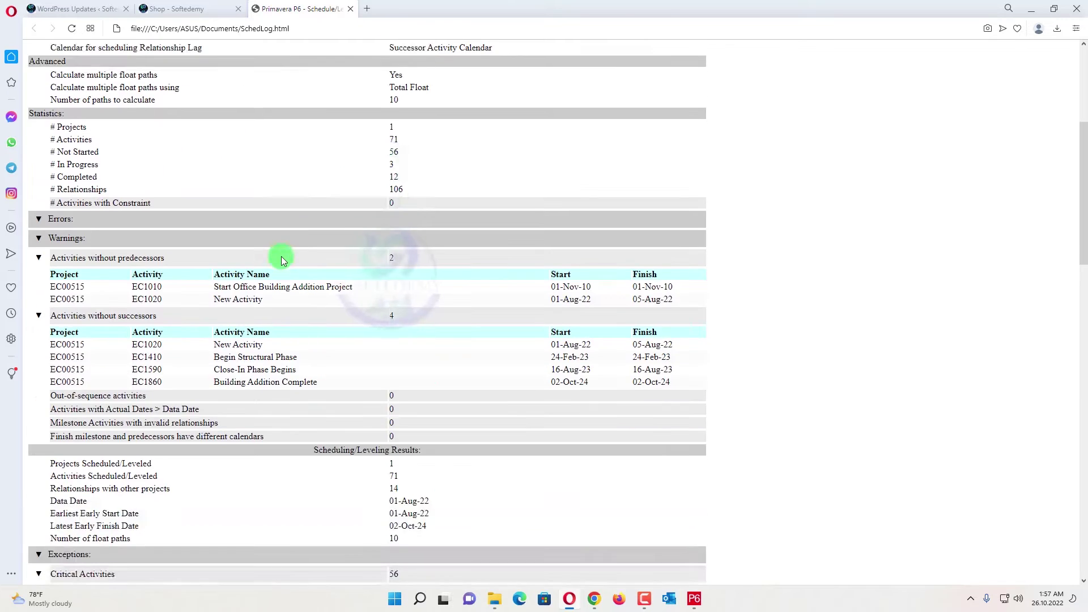
scroll(281, 257, down, 6)
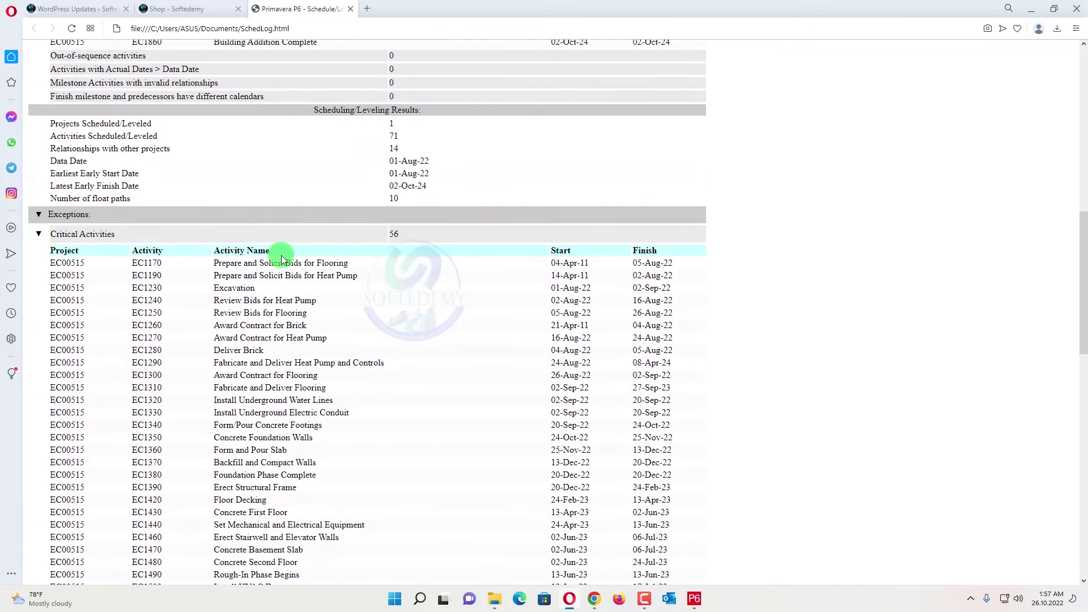
click(41, 236)
scroll(37, 295, up, 5)
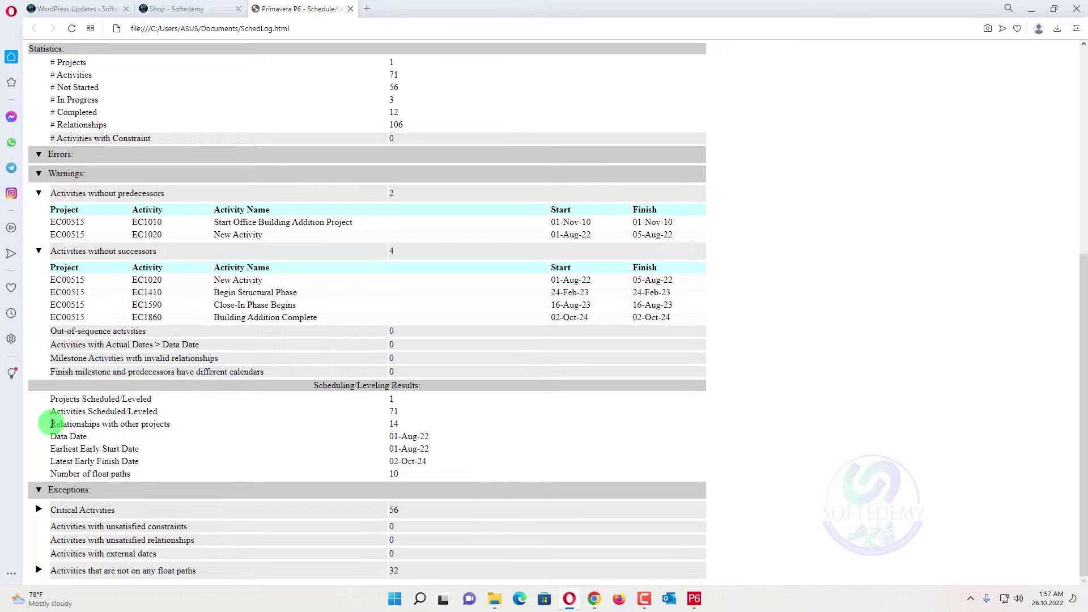
drag(52, 423, 431, 424)
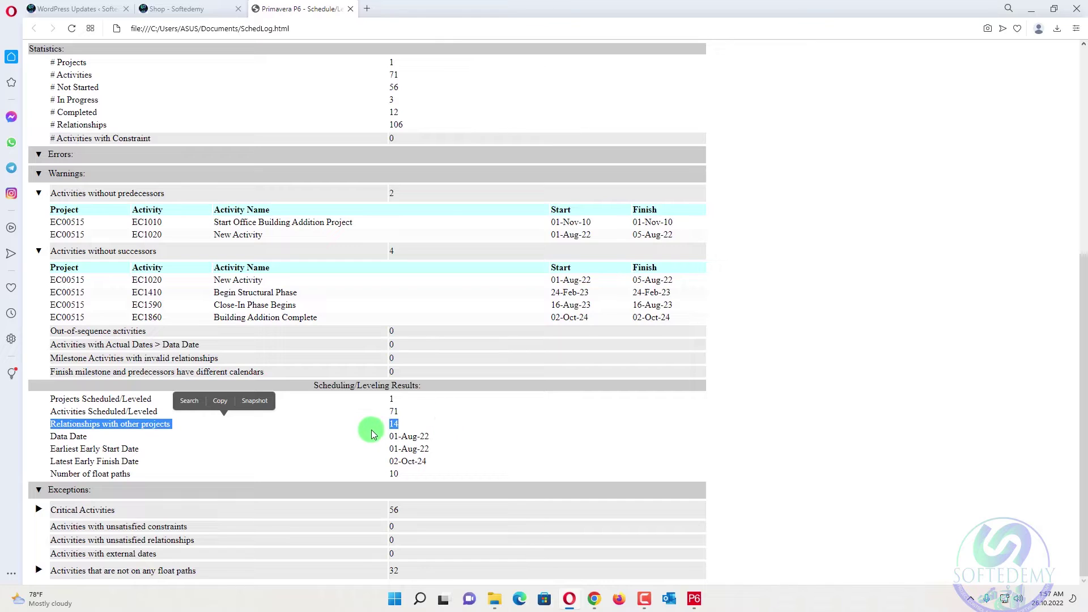
click(418, 417)
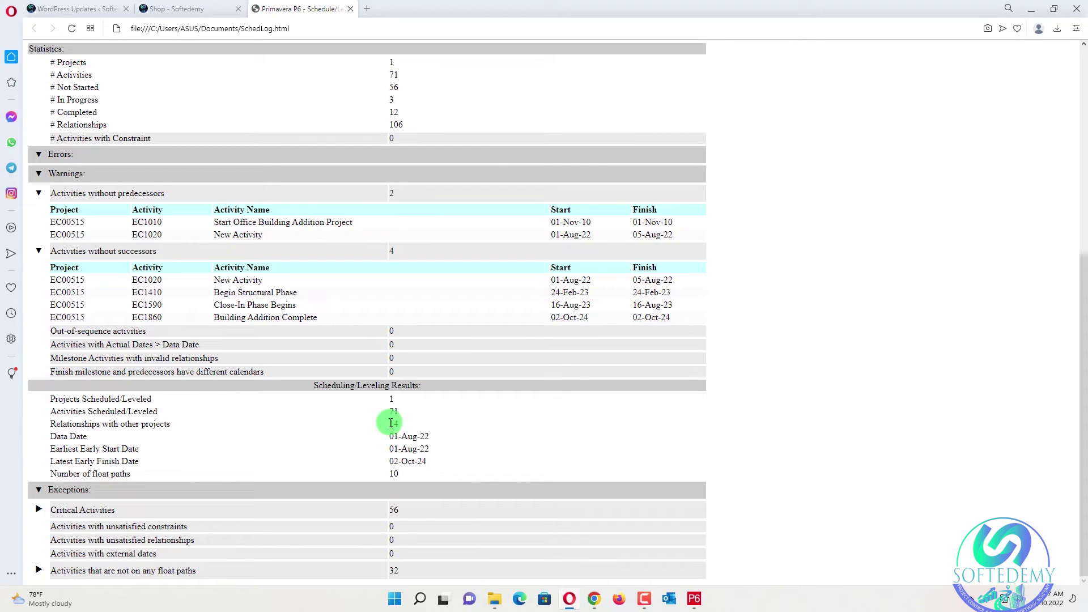
drag(415, 423, 62, 437)
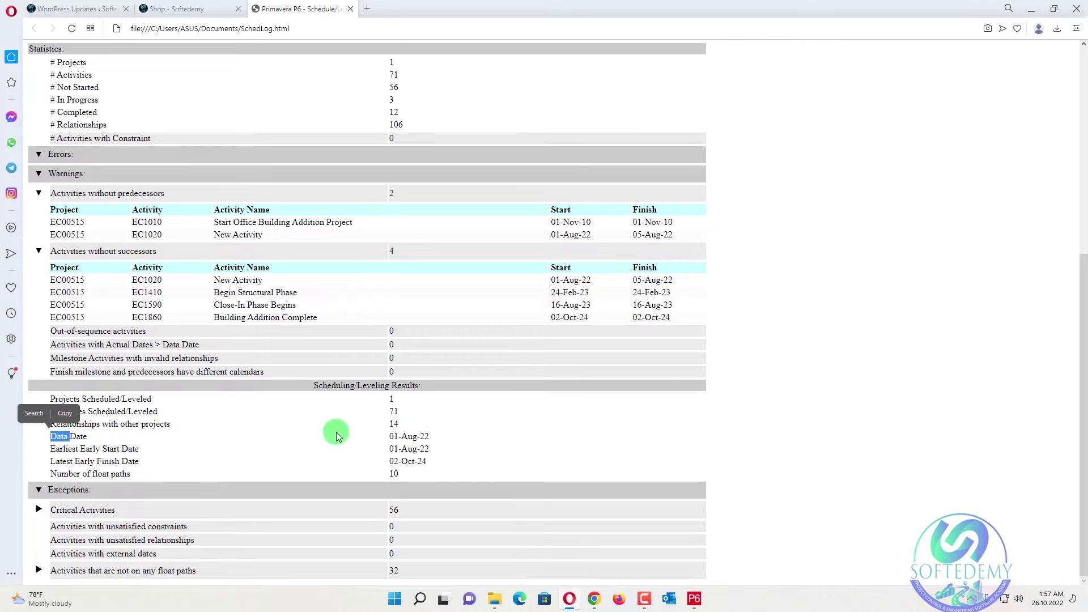
click(404, 429)
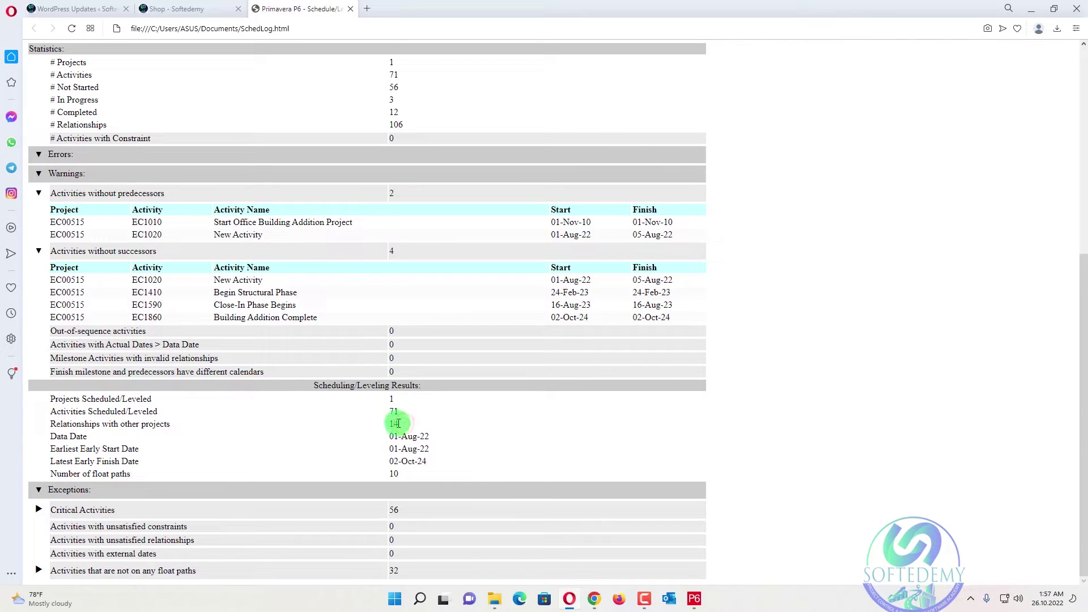
click(694, 599)
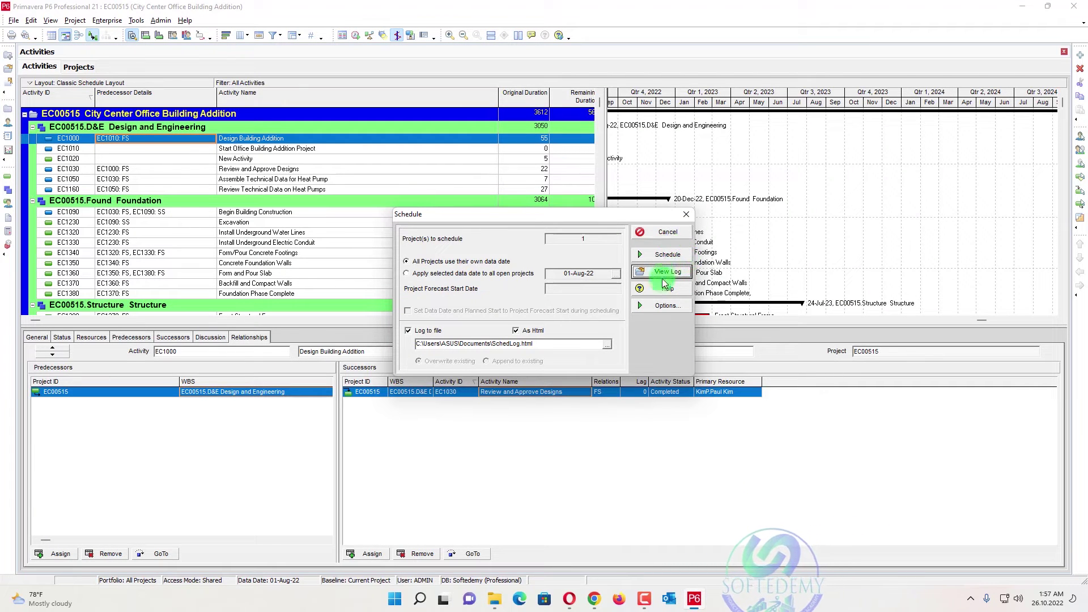
Step: Uncheck 'Ignore relationships to and from other projects' in Schedule Options, closing without rescheduling
click(665, 307)
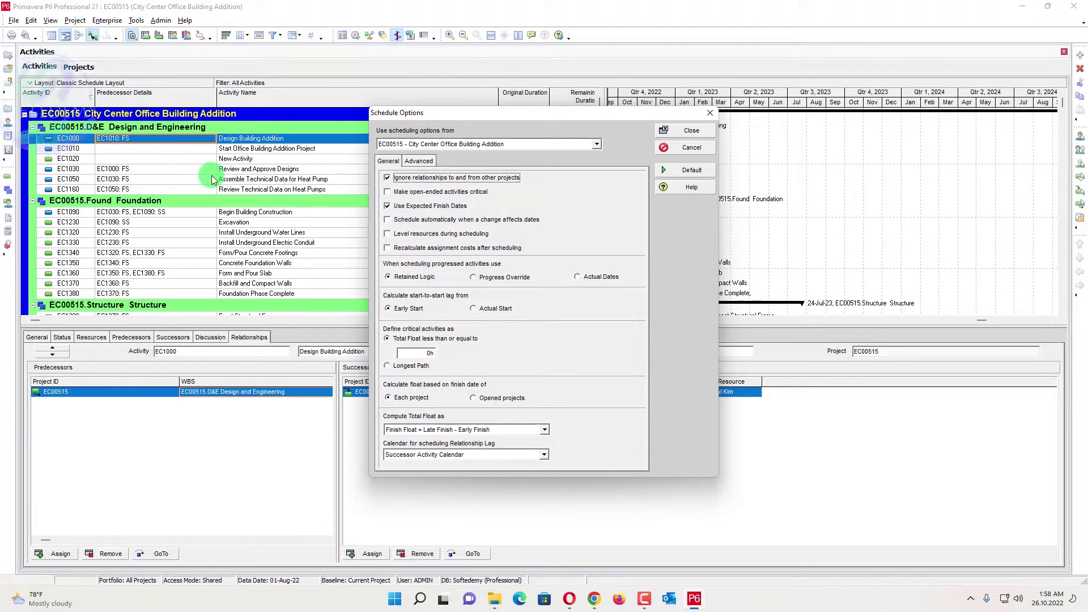
click(388, 178)
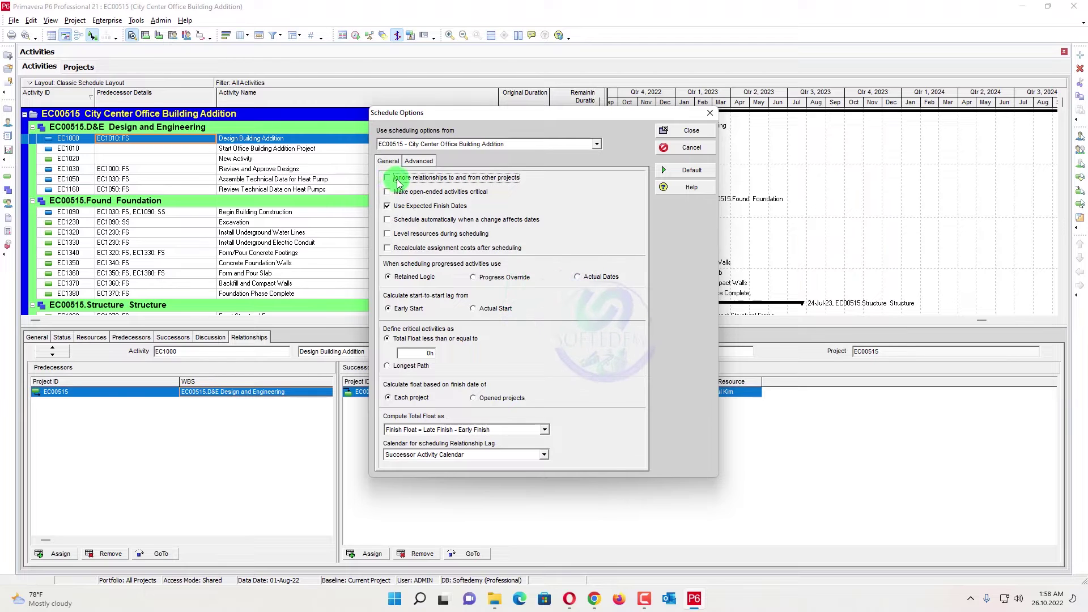
click(688, 130)
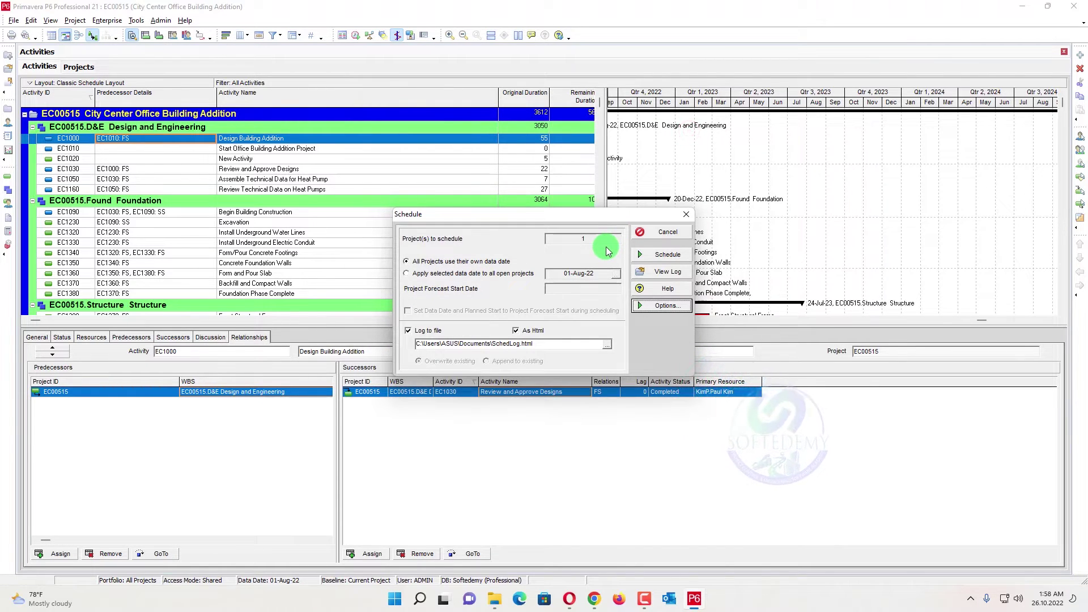
click(669, 233)
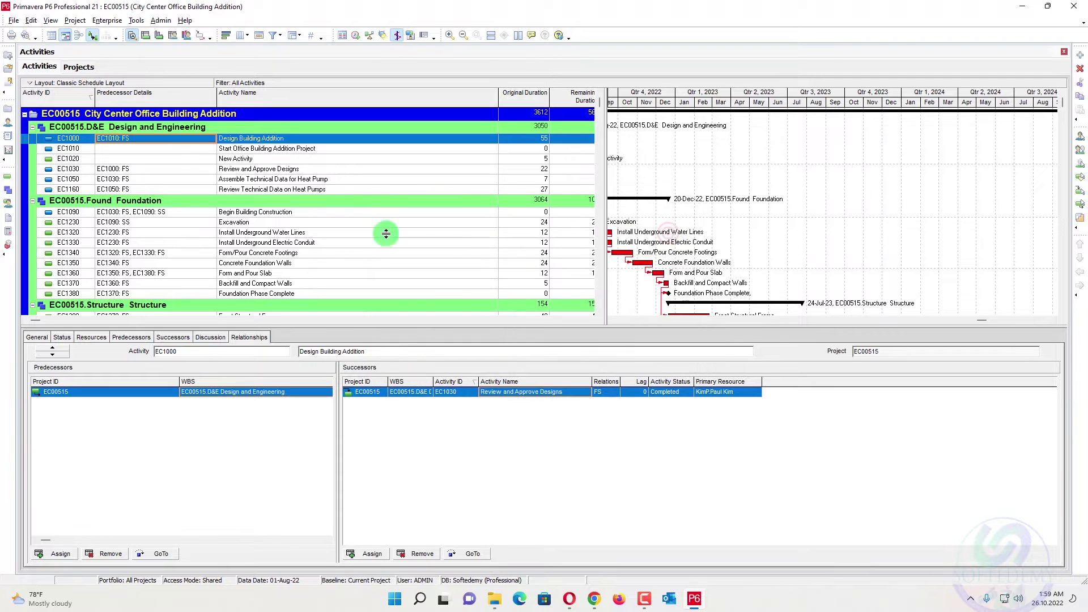
Step: Start the Report Wizard with Activity Relationships as the report subject
click(137, 20)
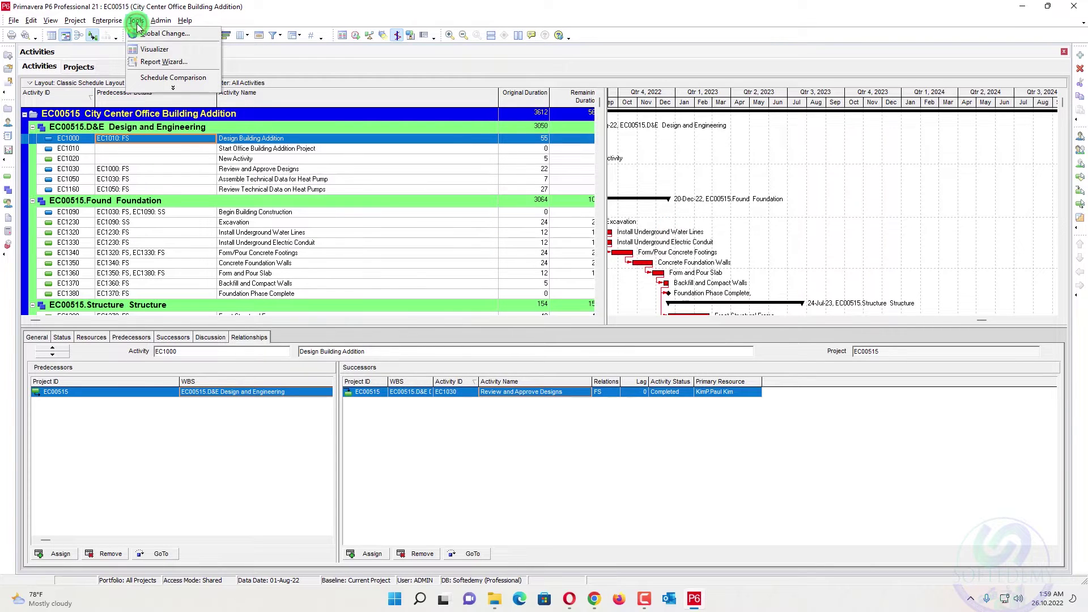
click(160, 64)
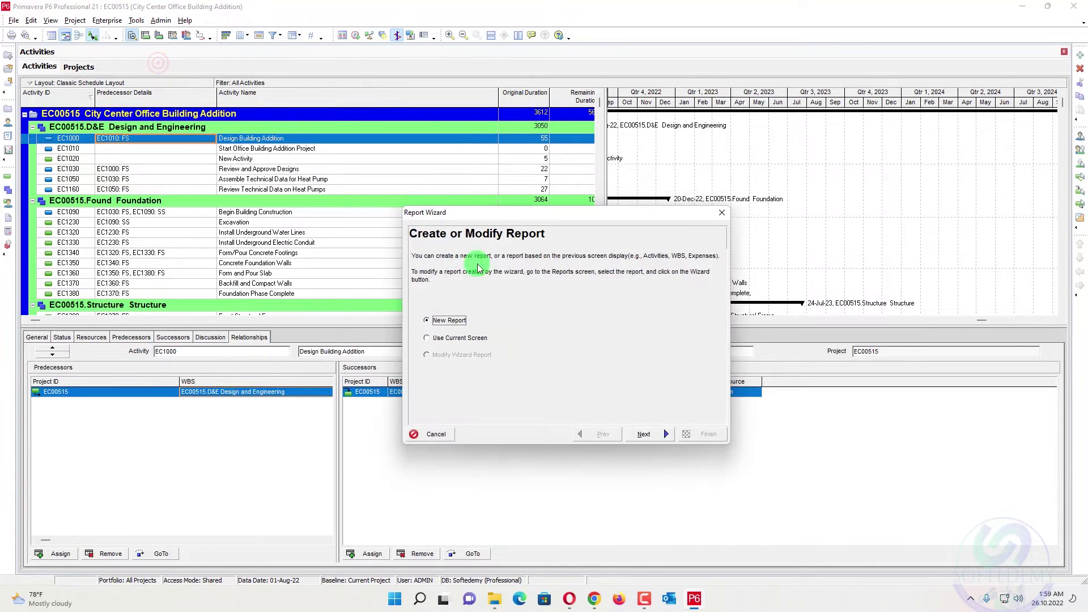
click(645, 434)
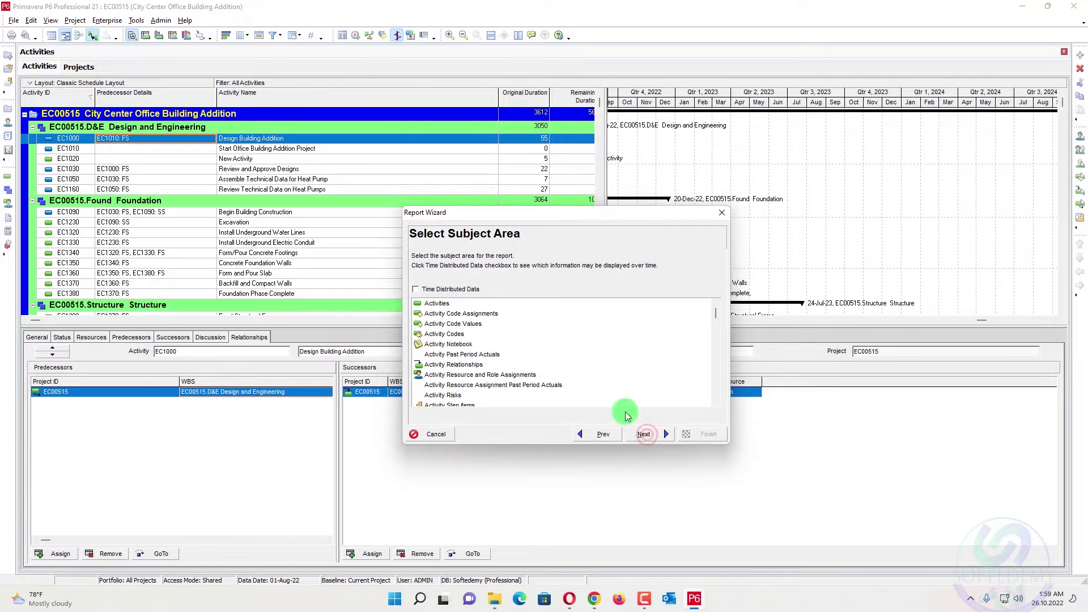
click(462, 366)
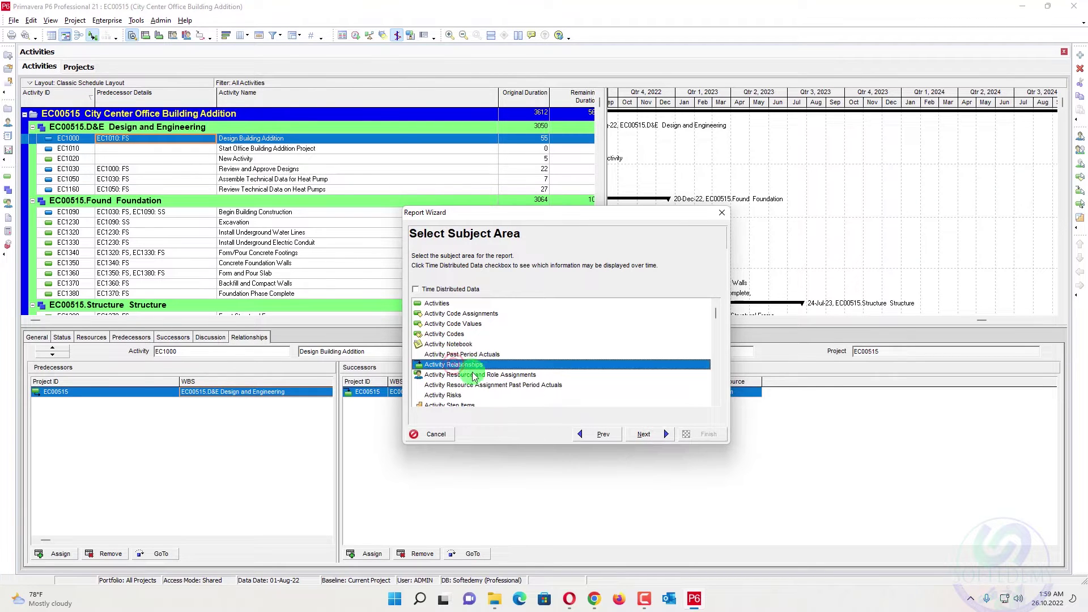
click(646, 435)
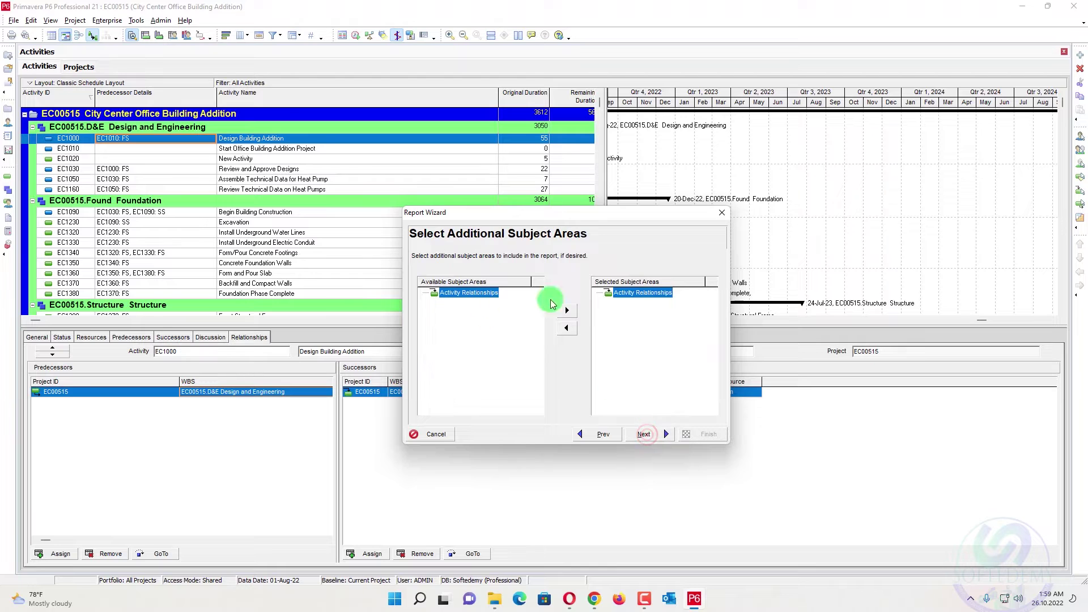
click(659, 436)
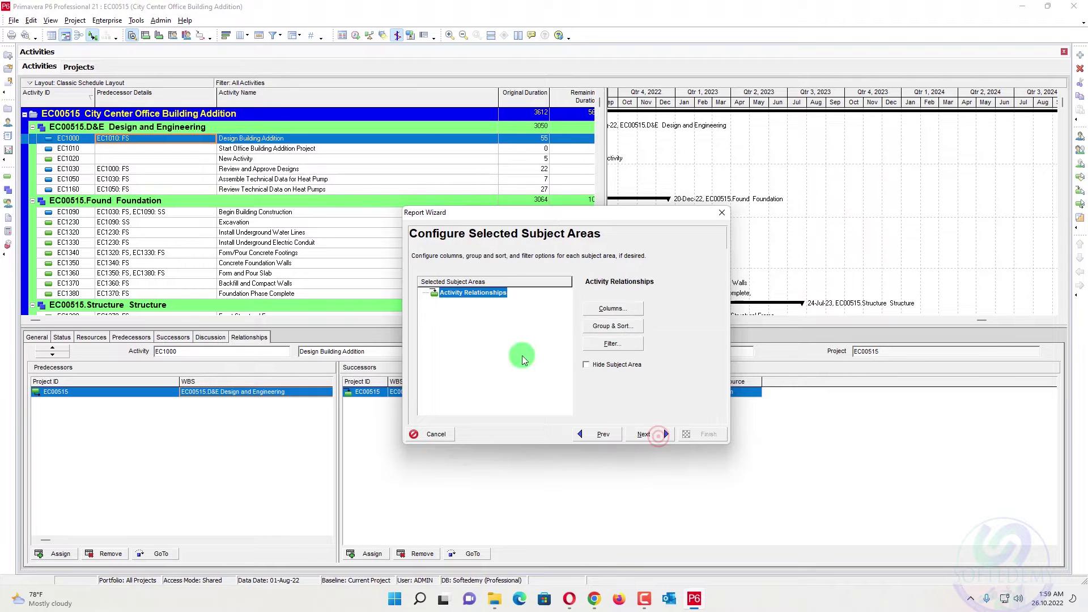
Step: Add Predecessor Project, Predecessor Name and Successor Name columns and generate the report
click(622, 311)
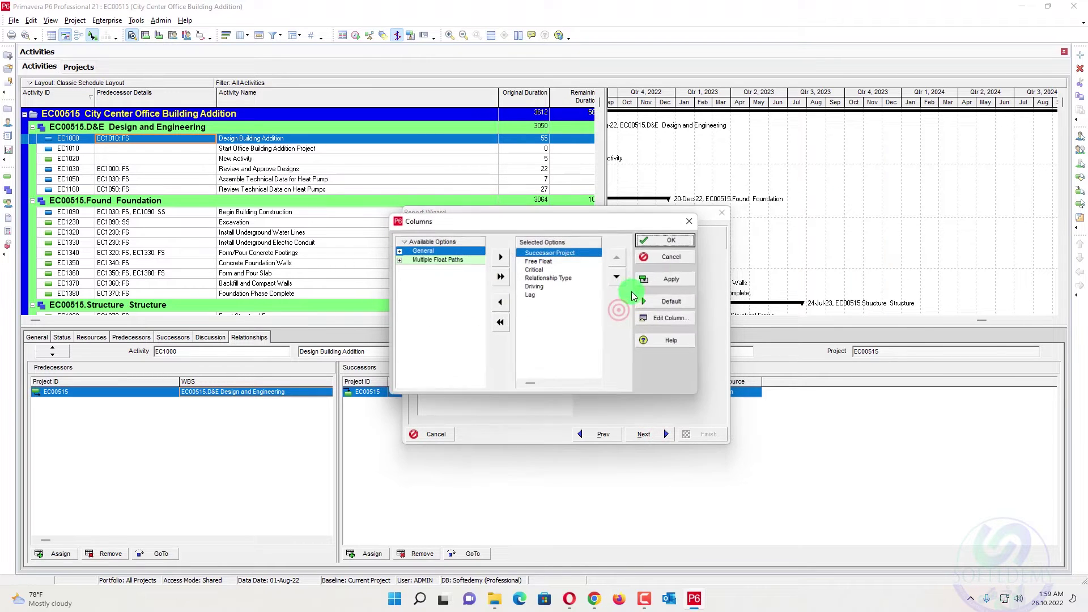
click(398, 251)
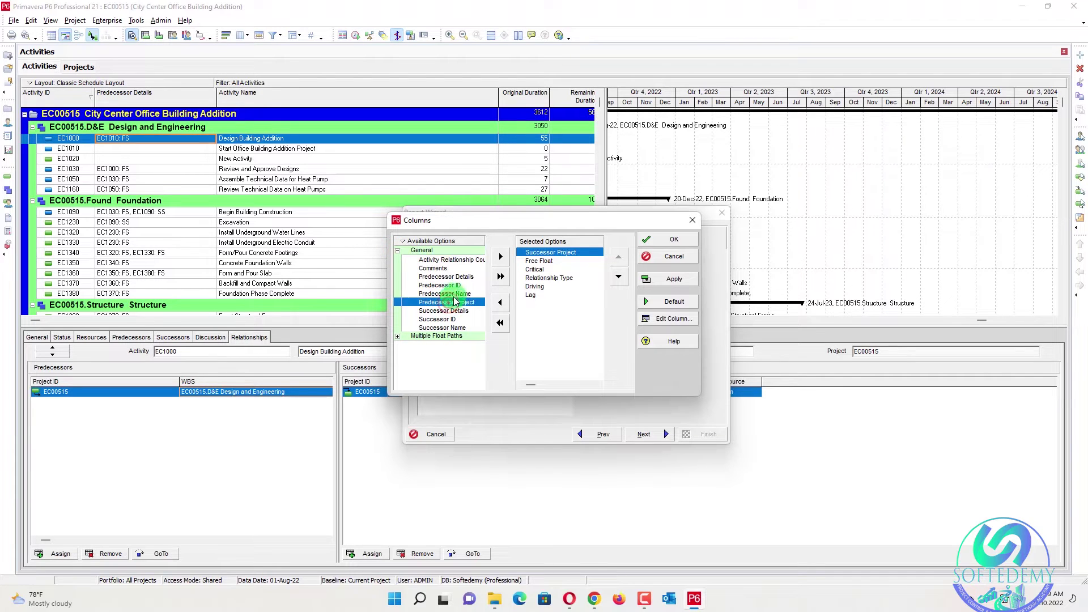
click(496, 260)
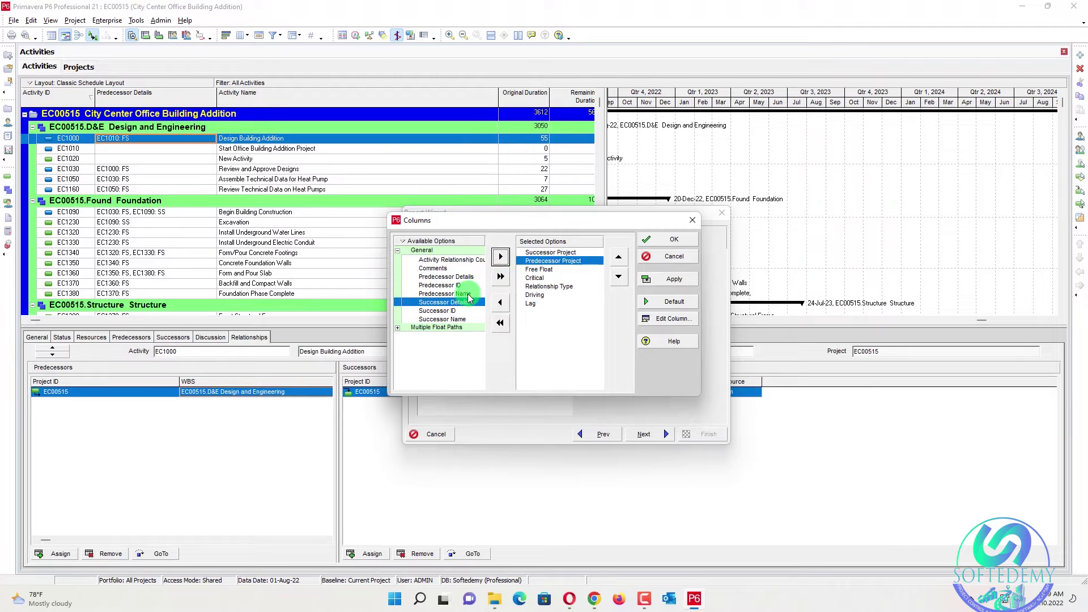
click(499, 262)
click(446, 295)
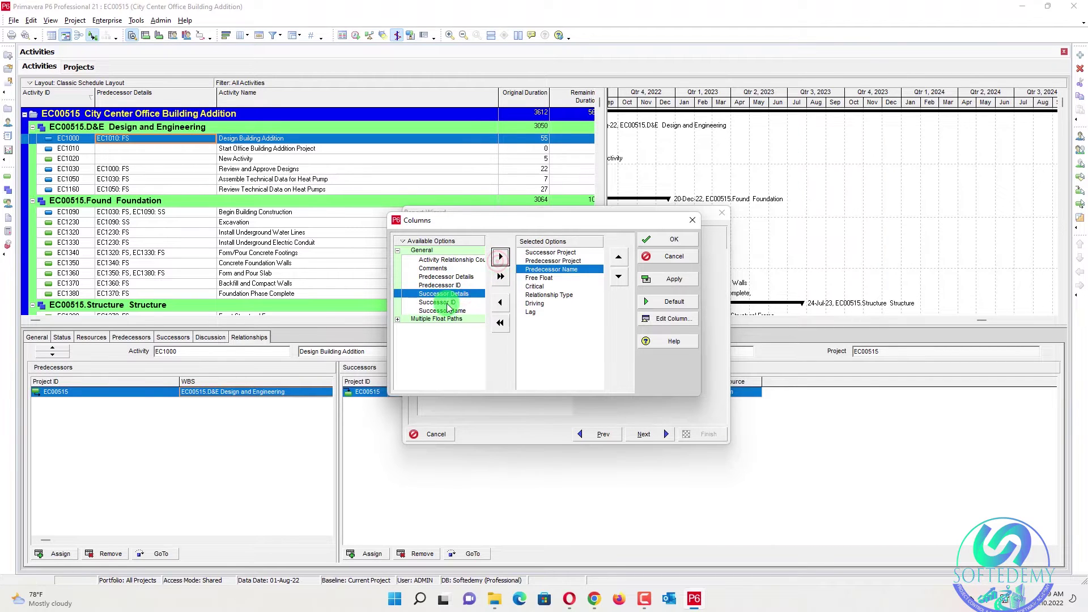
click(501, 257)
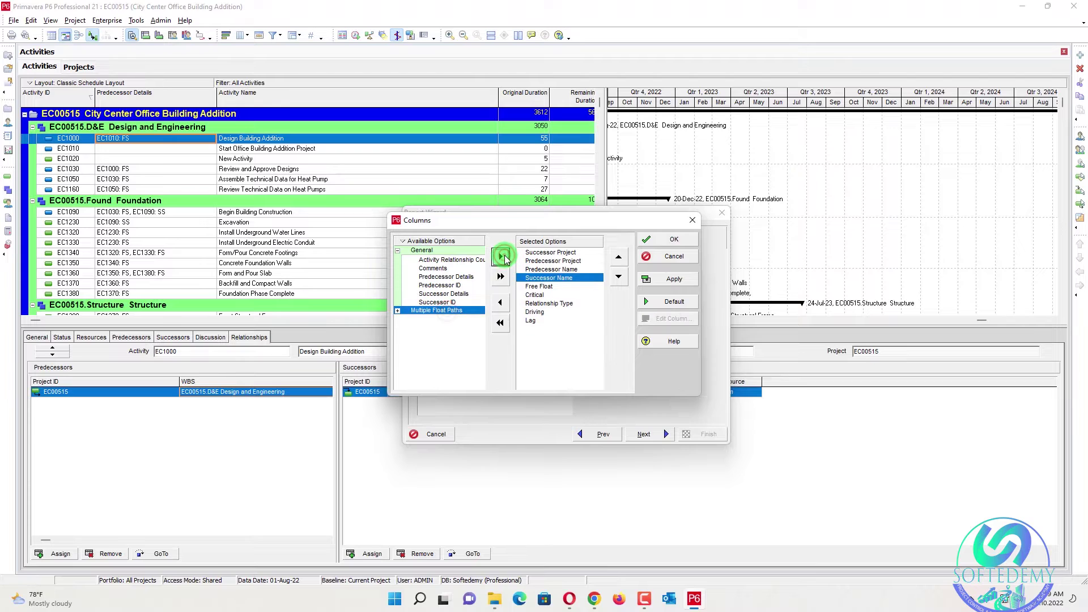
click(664, 242)
click(646, 435)
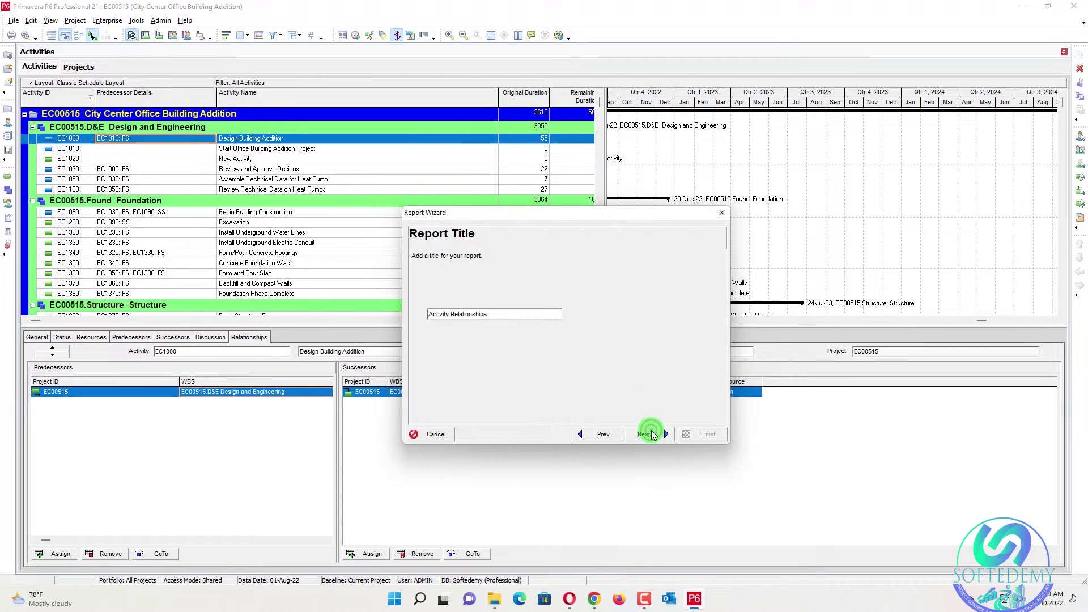
click(637, 436)
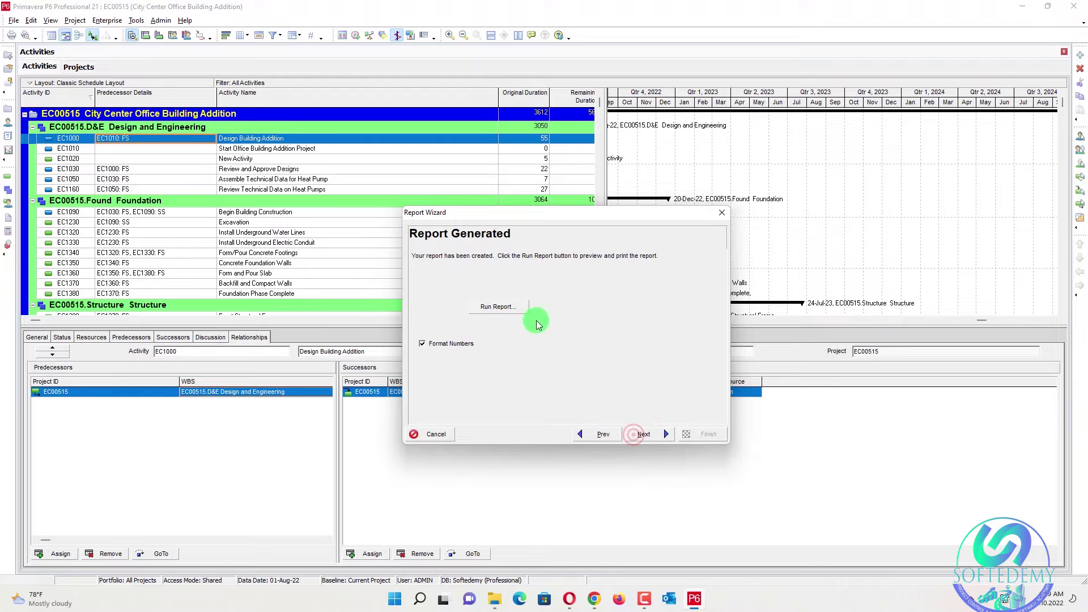
click(510, 308)
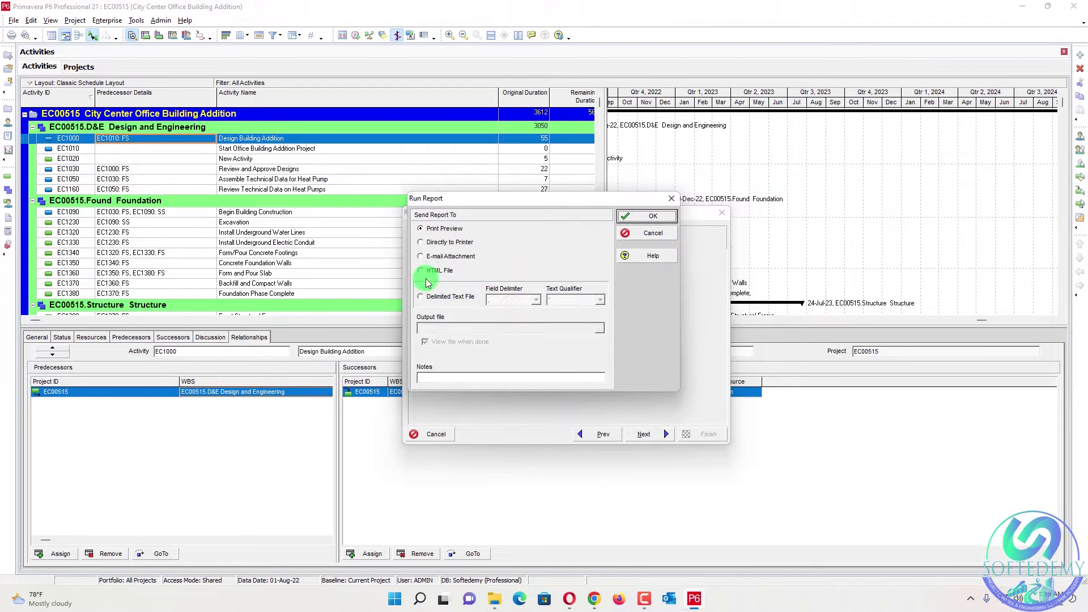
Step: Export the report as delimited text Activity Relationships.csv to Desktop\New folder, overwriting it, and open it in Excel
click(421, 297)
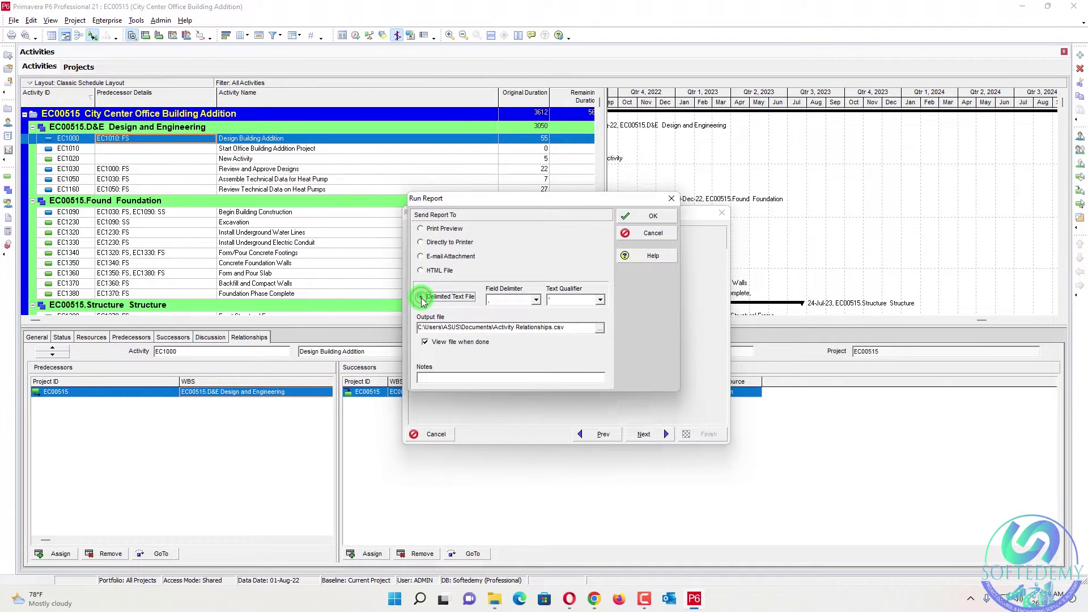
click(599, 331)
click(399, 220)
double_click(593, 265)
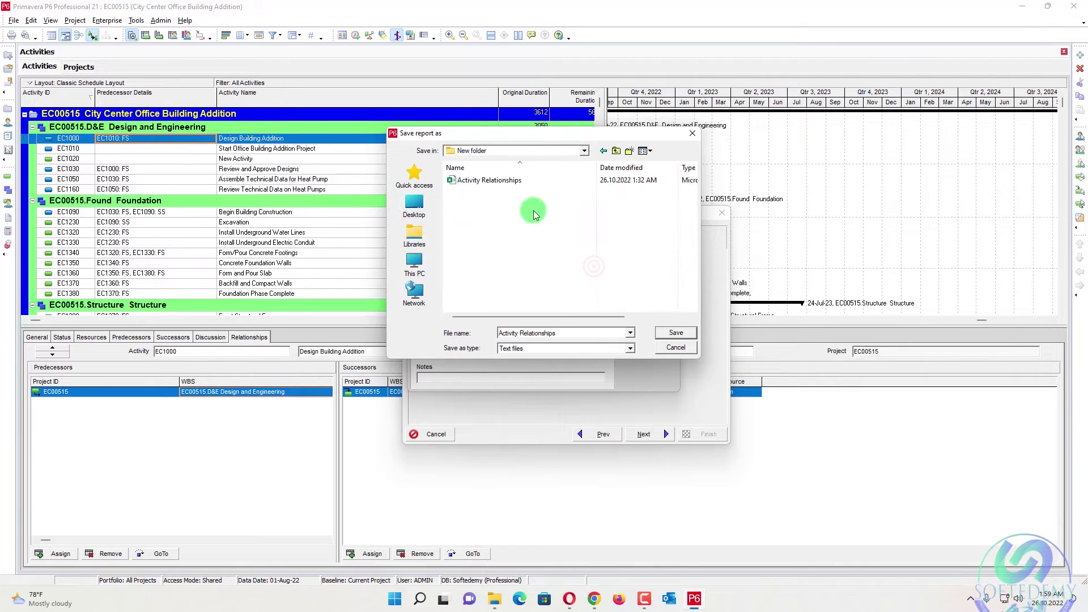
click(667, 335)
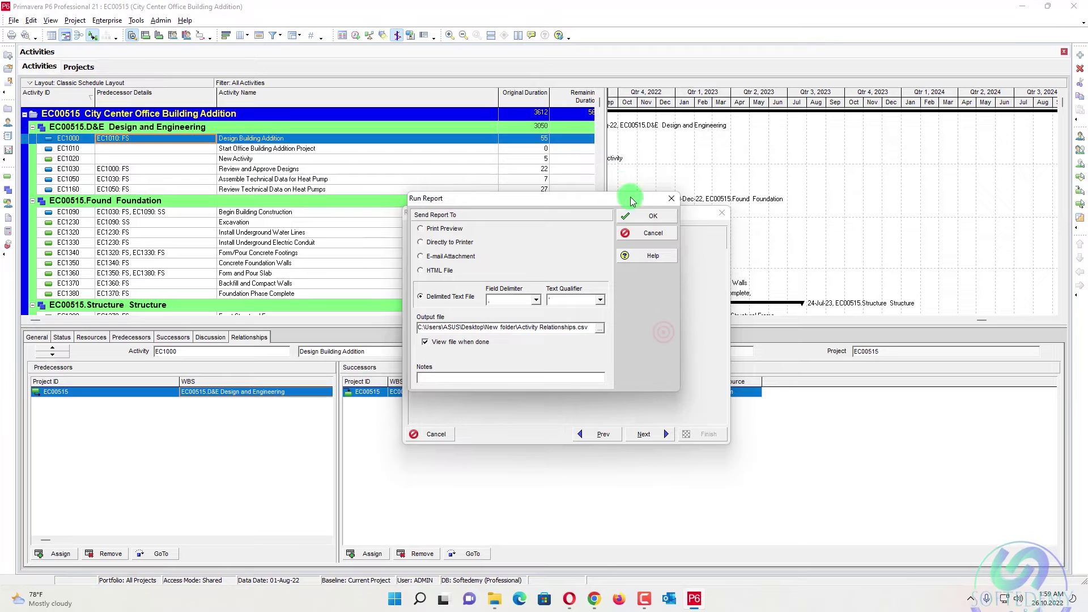
click(647, 218)
click(531, 323)
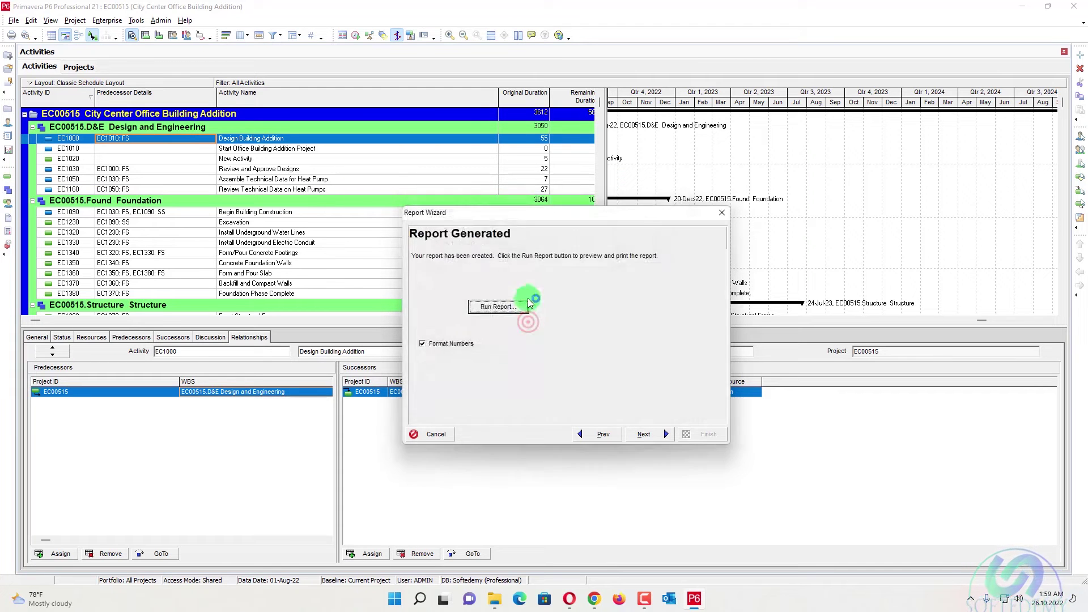
click(528, 298)
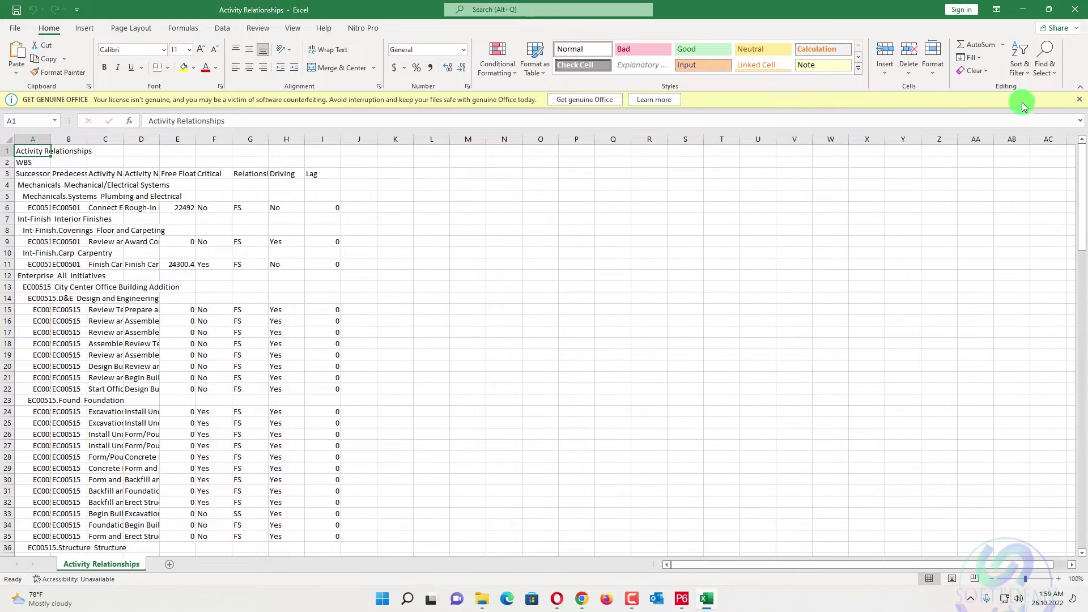
Step: Dismiss the Office banner and widen columns A, B and C to fit their contents
click(1077, 101)
click(831, 227)
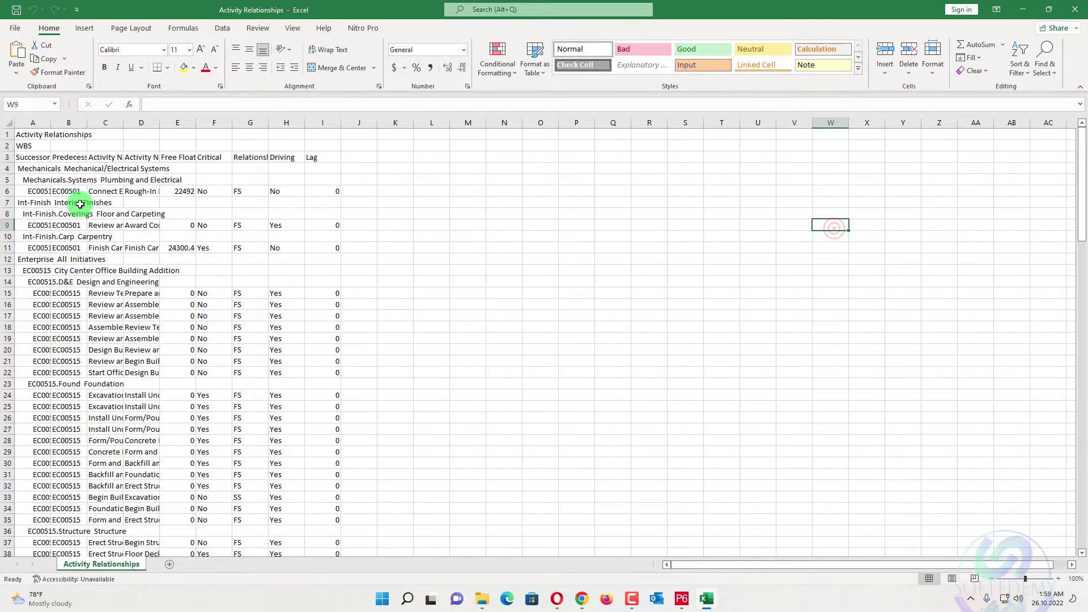
double_click(51, 126)
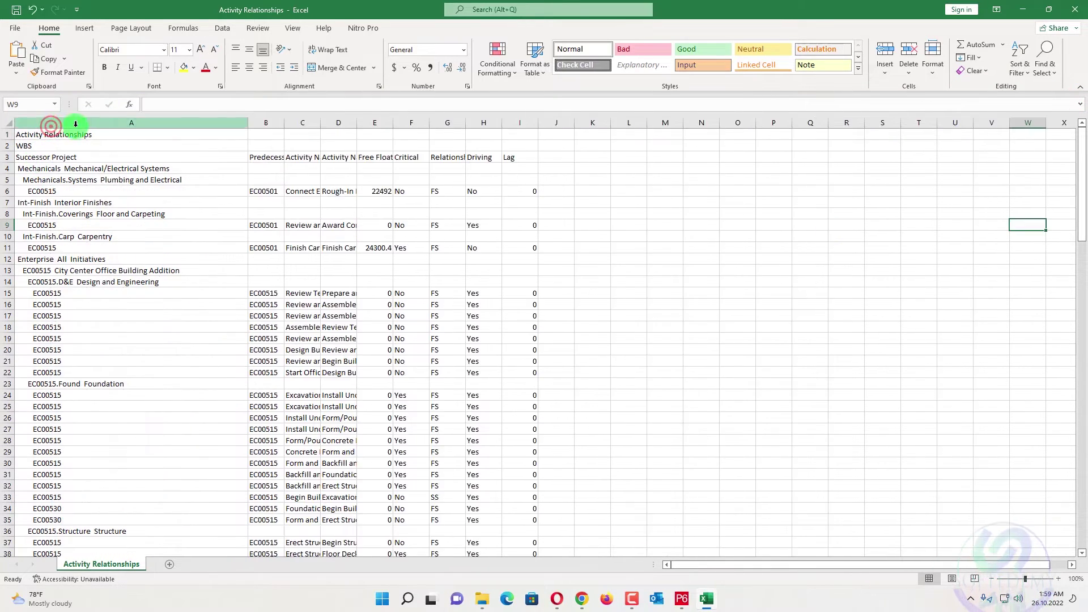
double_click(285, 119)
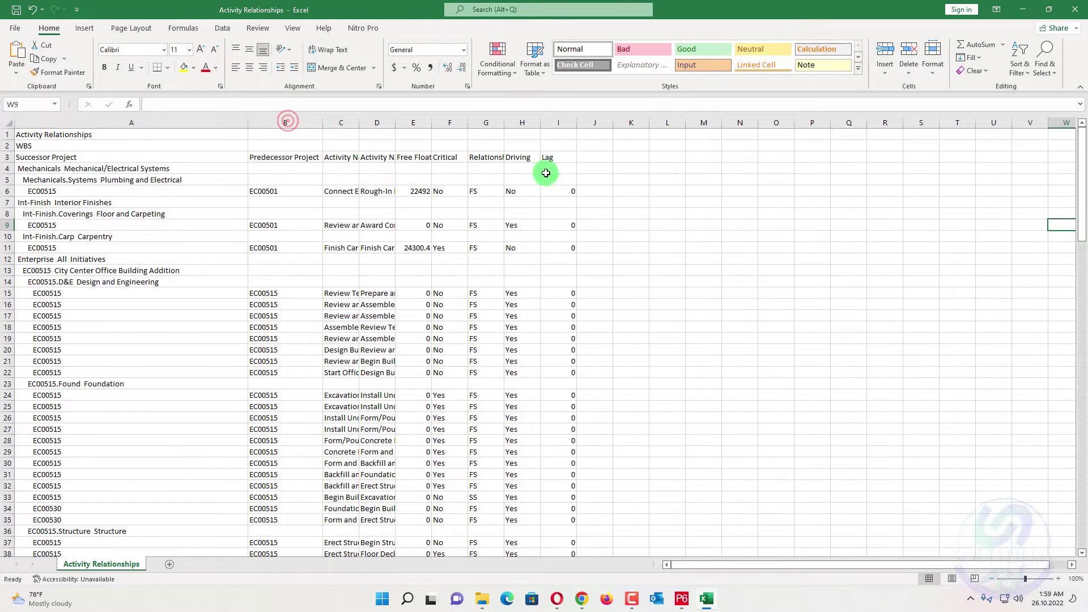
drag(361, 126, 610, 113)
click(749, 175)
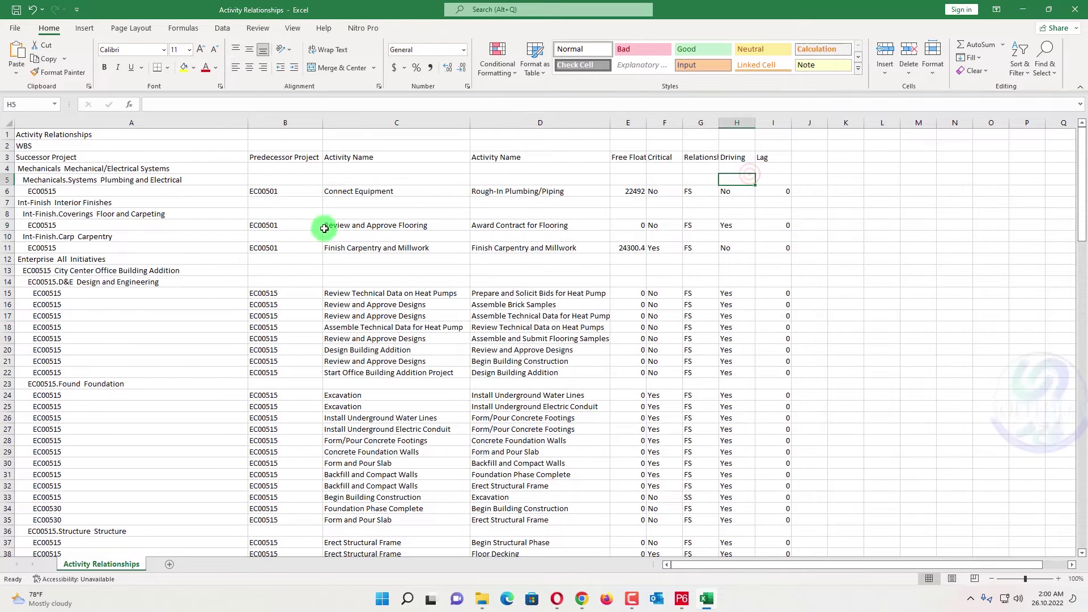
drag(49, 160, 782, 515)
scroll(804, 424, up, 20)
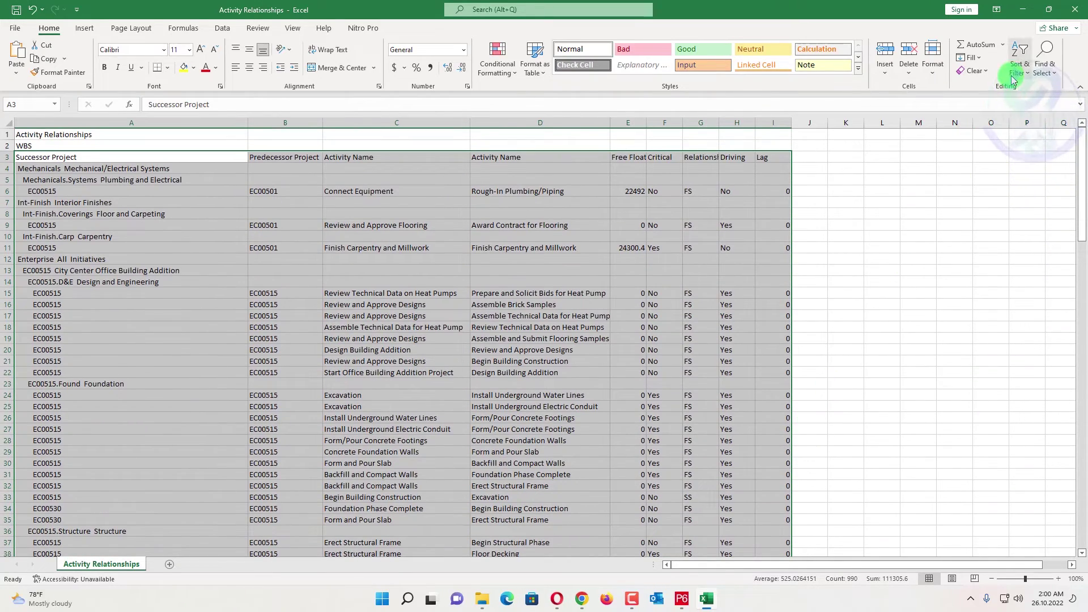
Step: Add filters to the row 3 headers and widen the Predecessor Project column
click(1019, 60)
click(1031, 143)
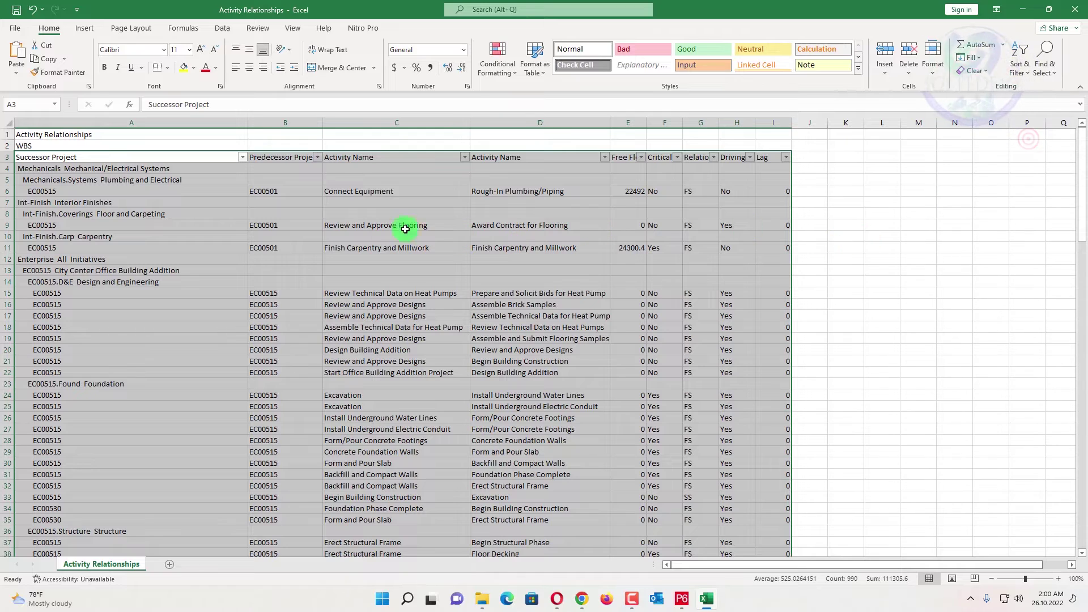
drag(323, 122, 409, 122)
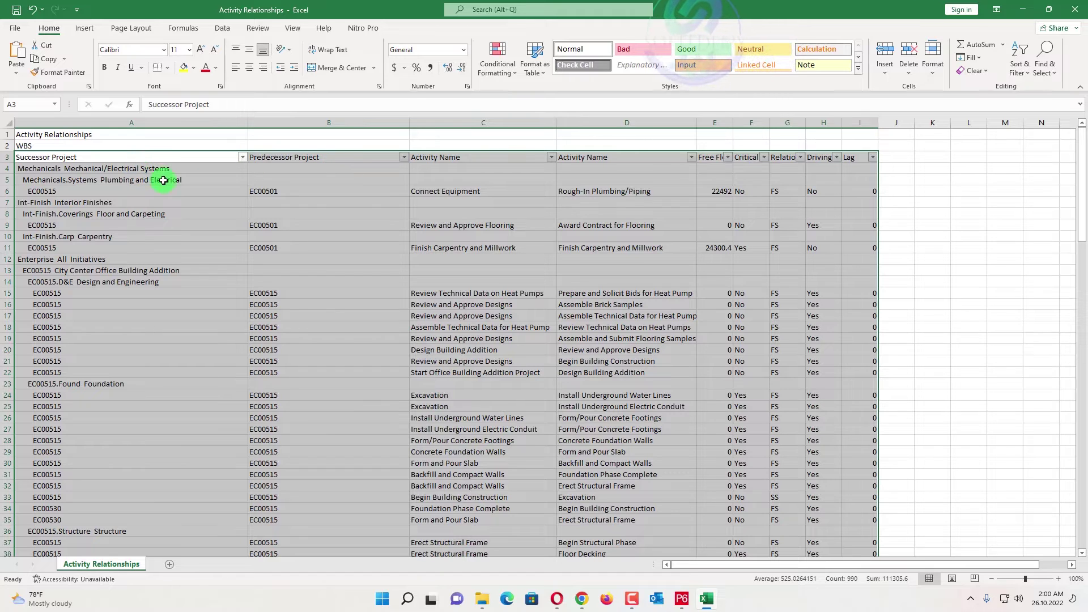
click(384, 225)
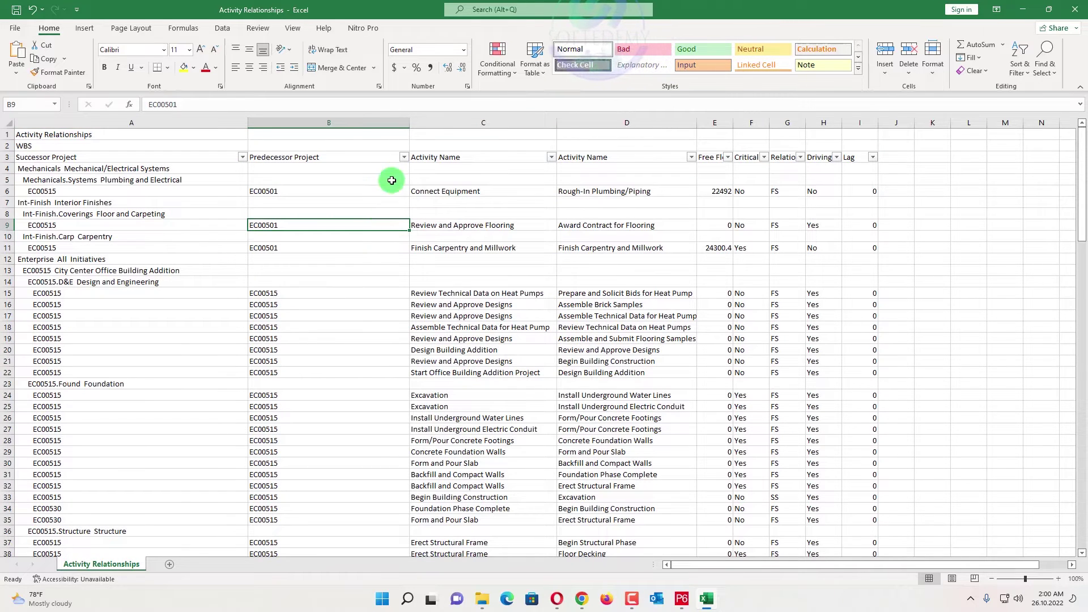
Step: Filter out blank Lag values, leaving 106 of 133 records
click(873, 158)
click(764, 353)
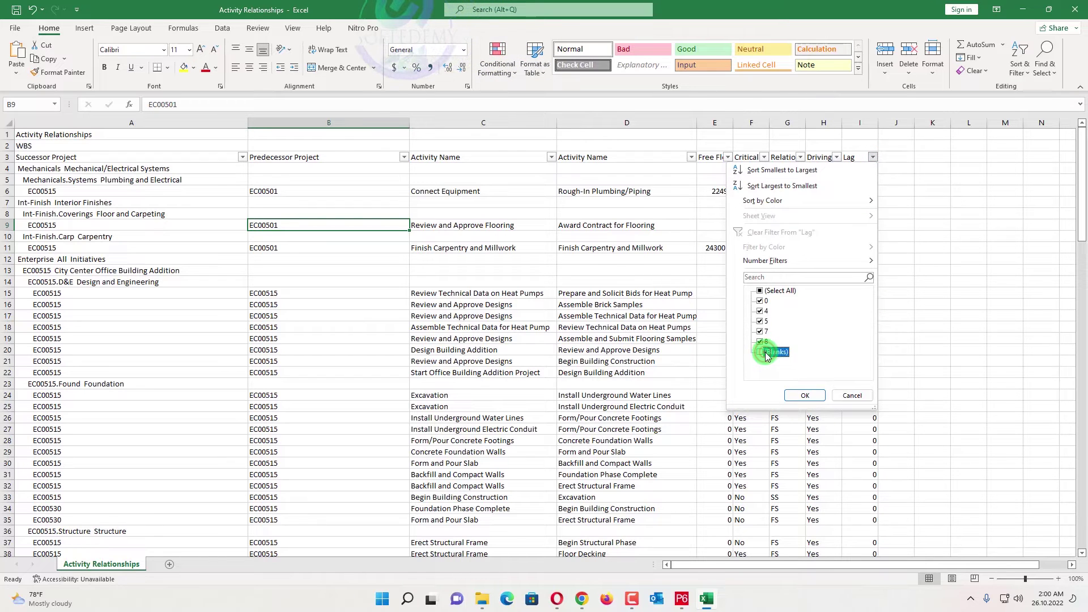
click(804, 395)
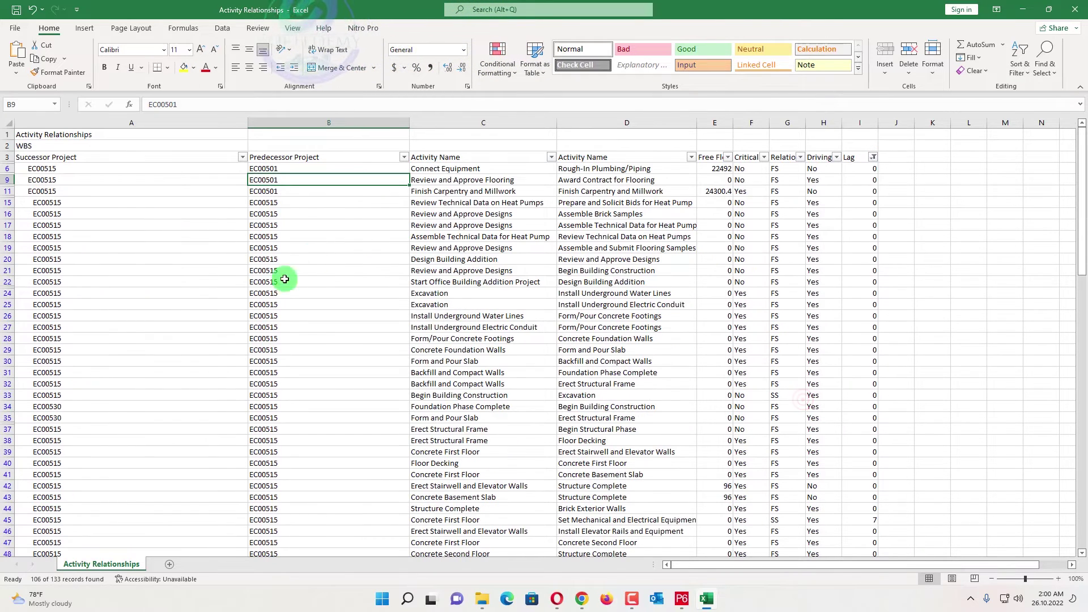
click(403, 158)
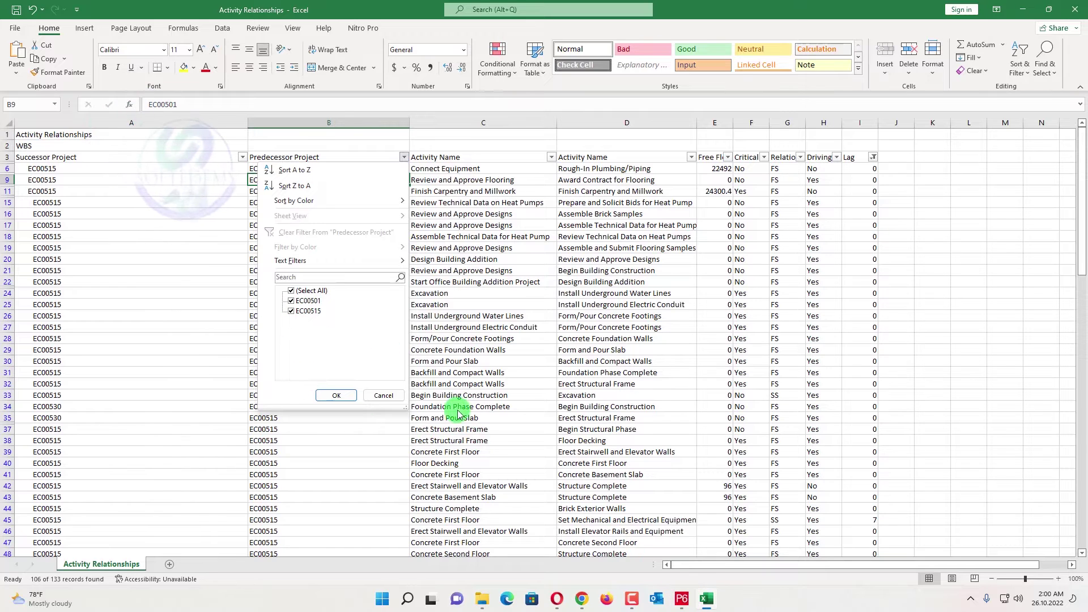
click(399, 394)
click(288, 157)
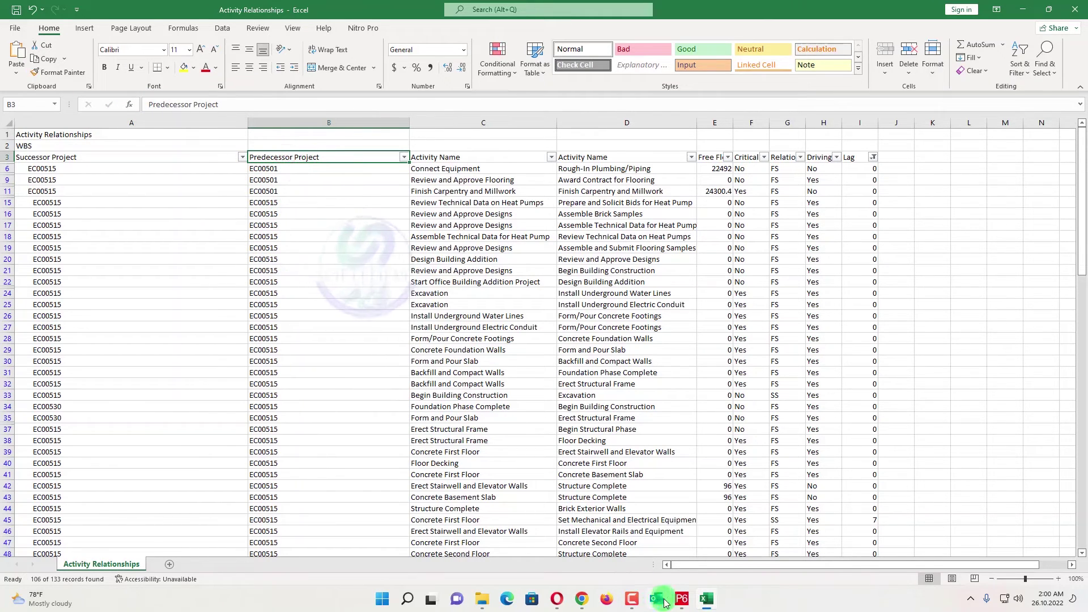
click(682, 599)
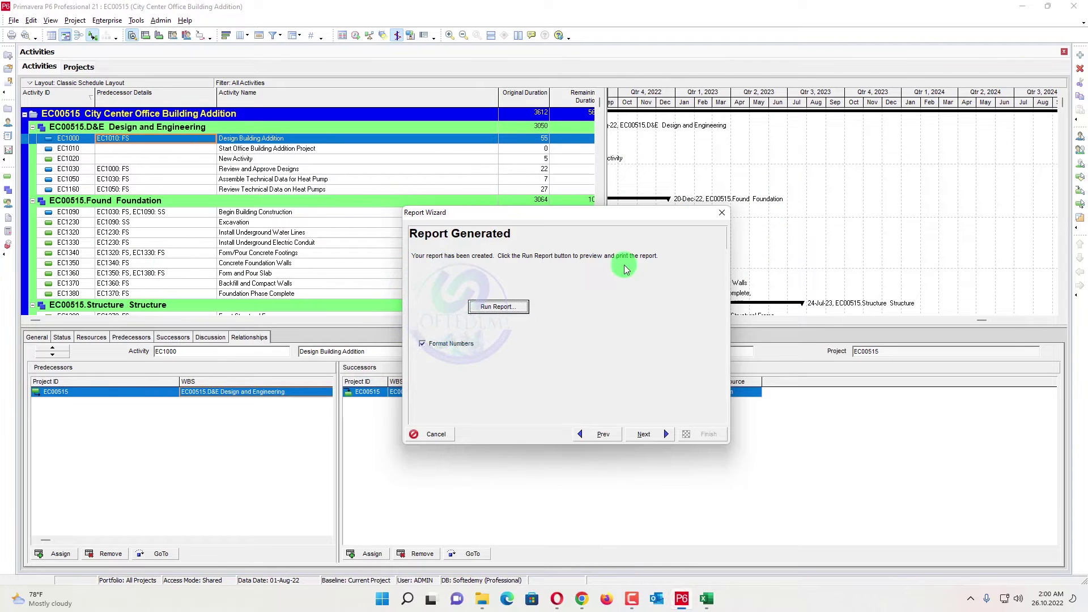
Step: Cancel the Report Wizard and check the Projects list before returning to Excel
click(718, 214)
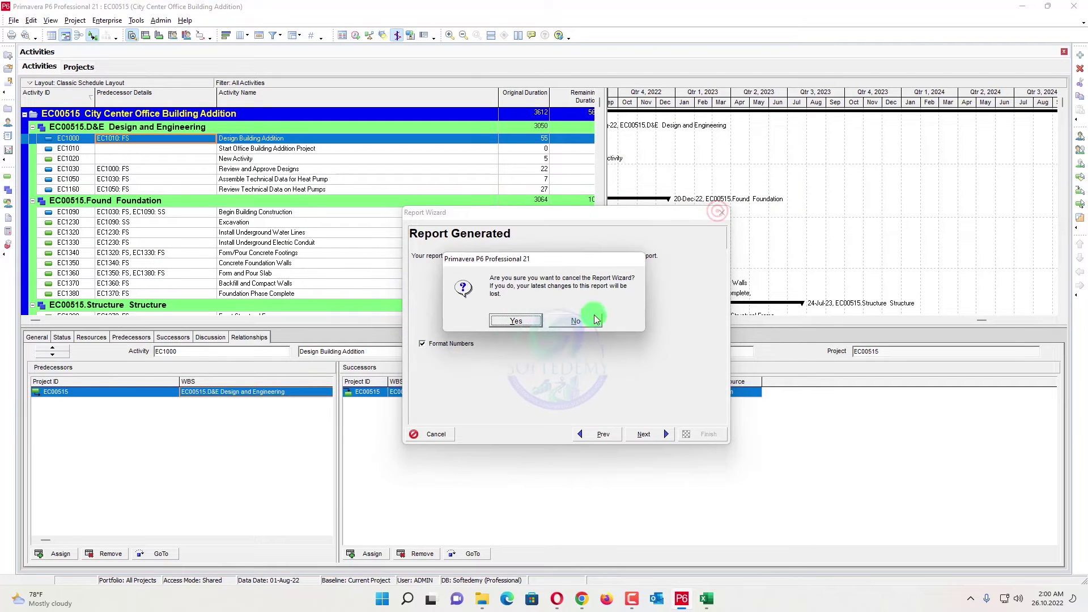
click(572, 288)
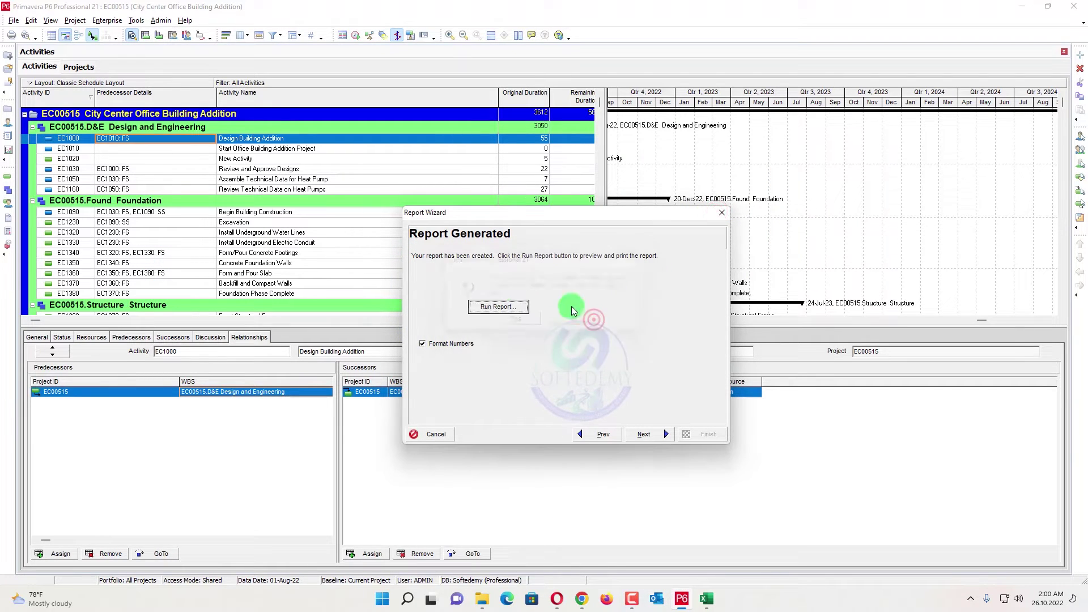
click(721, 213)
click(506, 322)
click(78, 67)
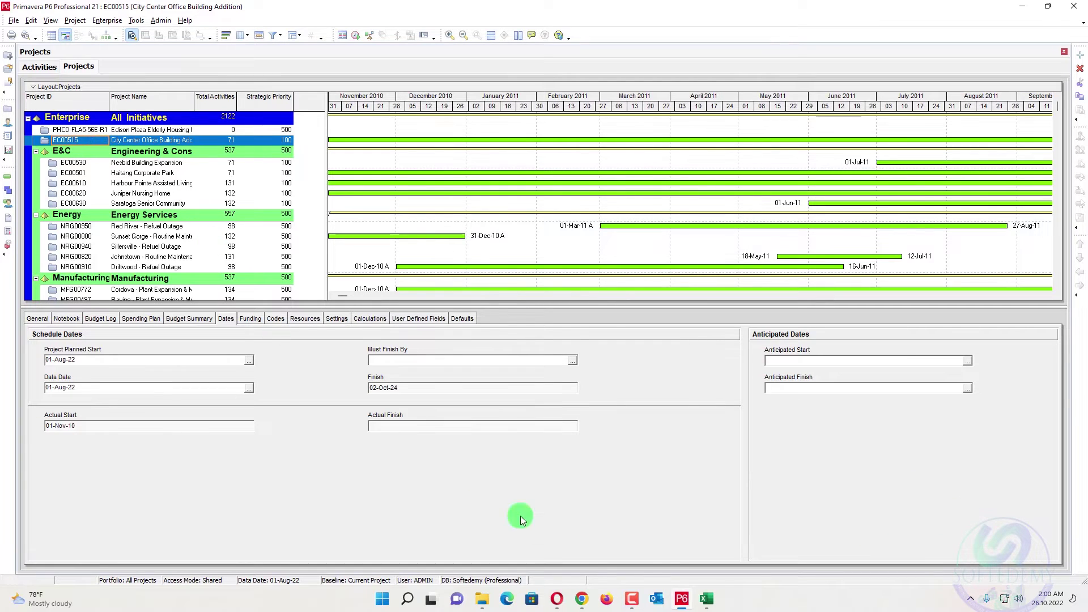
click(708, 598)
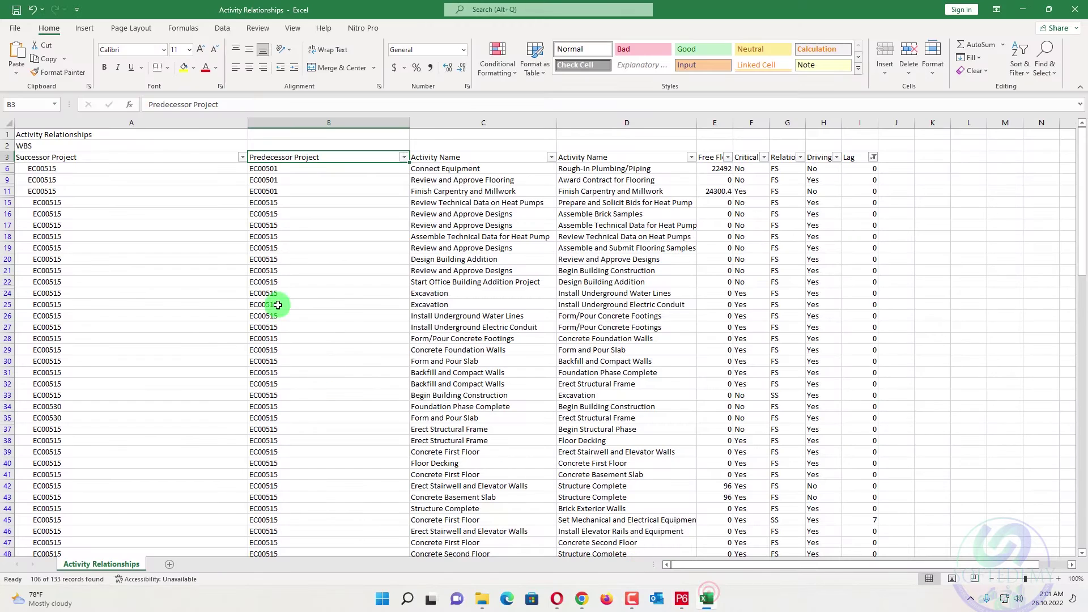
Step: Filter Predecessor Project to EC00501 only, showing 6 of 133 records, and select the project values
click(403, 157)
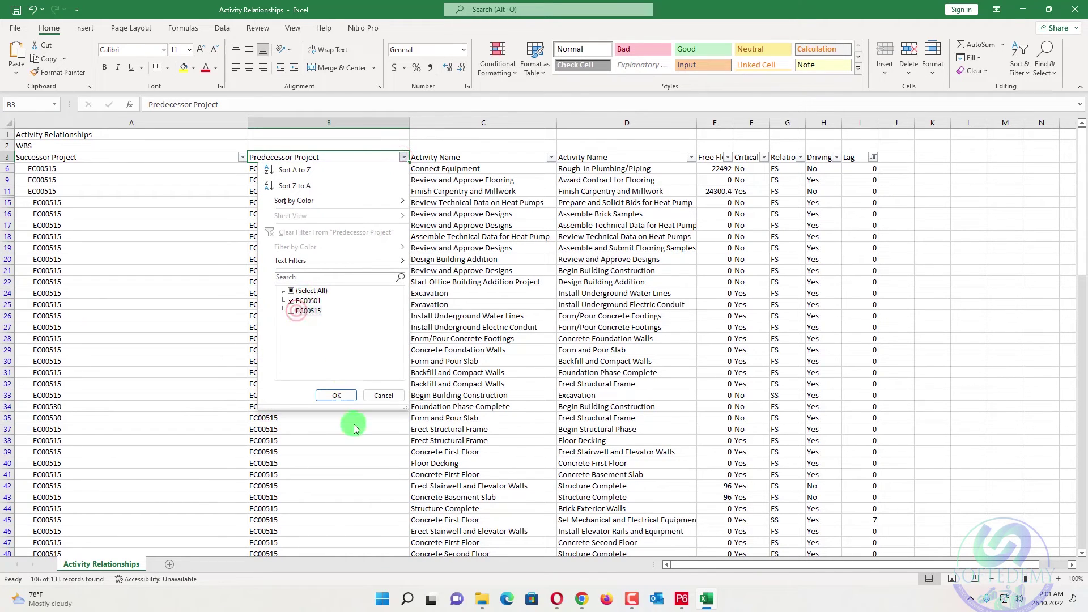
click(337, 396)
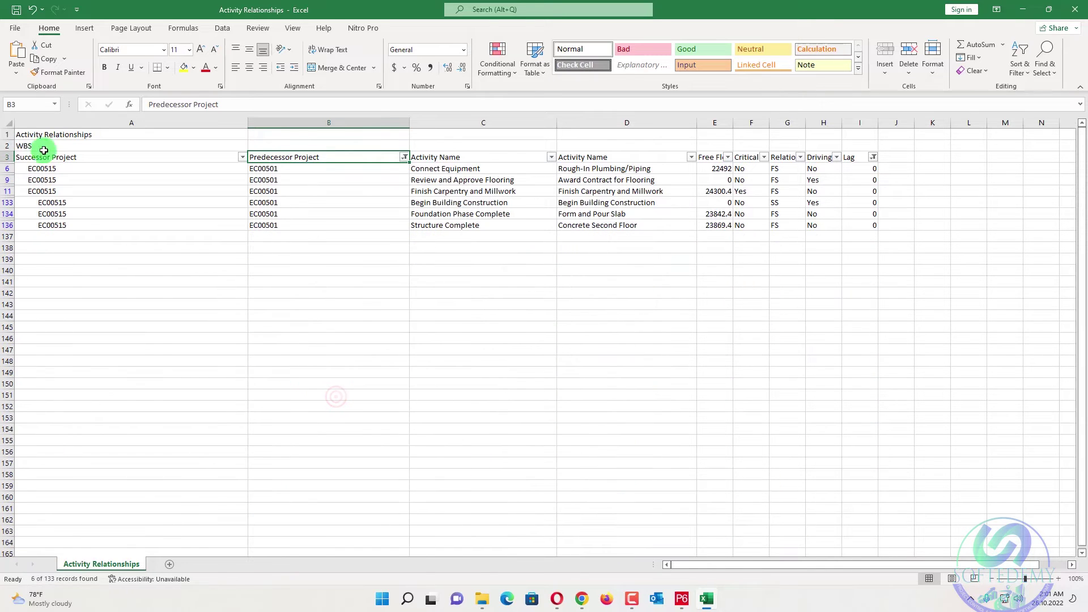
drag(62, 165, 72, 220)
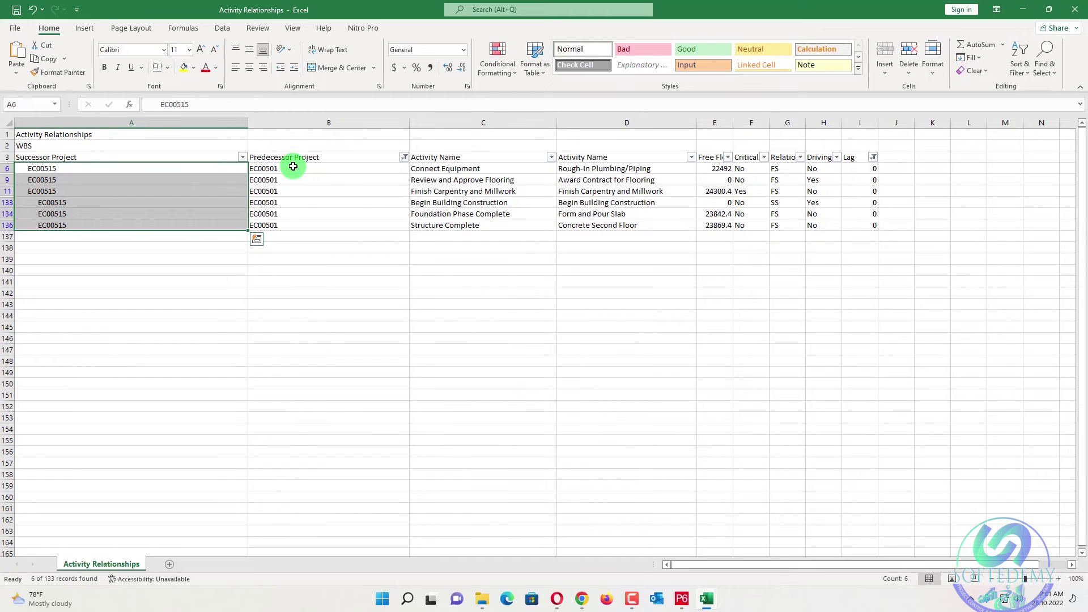
drag(293, 167, 292, 232)
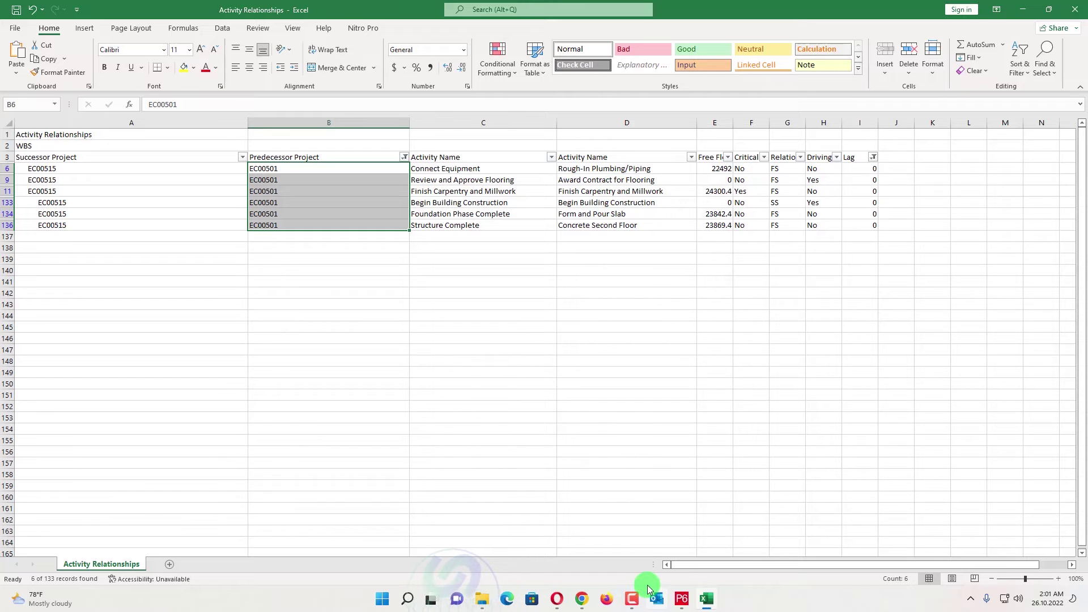
Step: Open project EC00501 Haitang Corporate Park from the Projects view
click(683, 599)
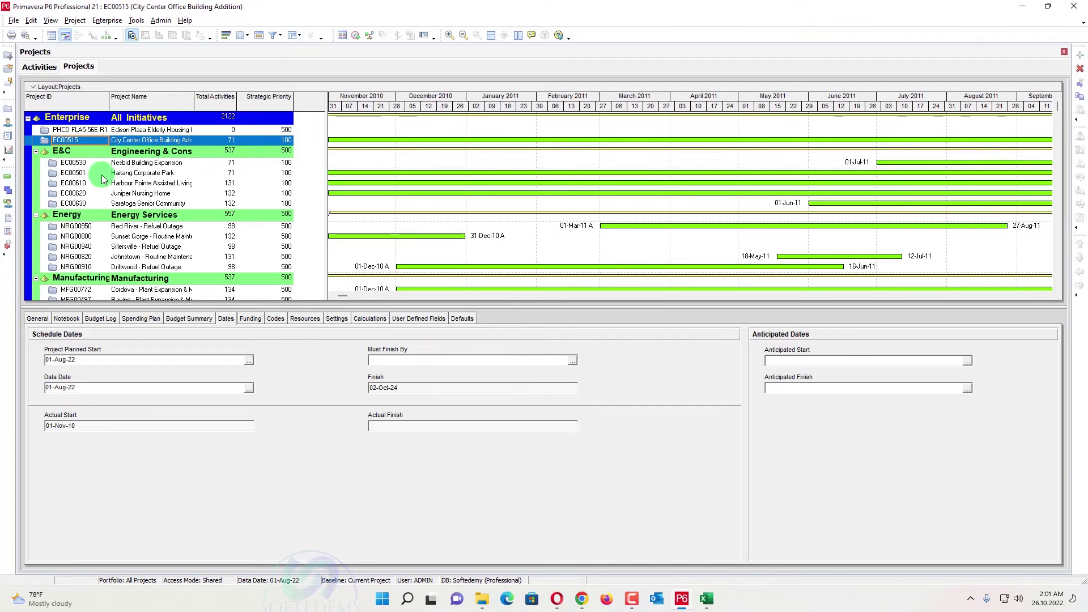
click(103, 179)
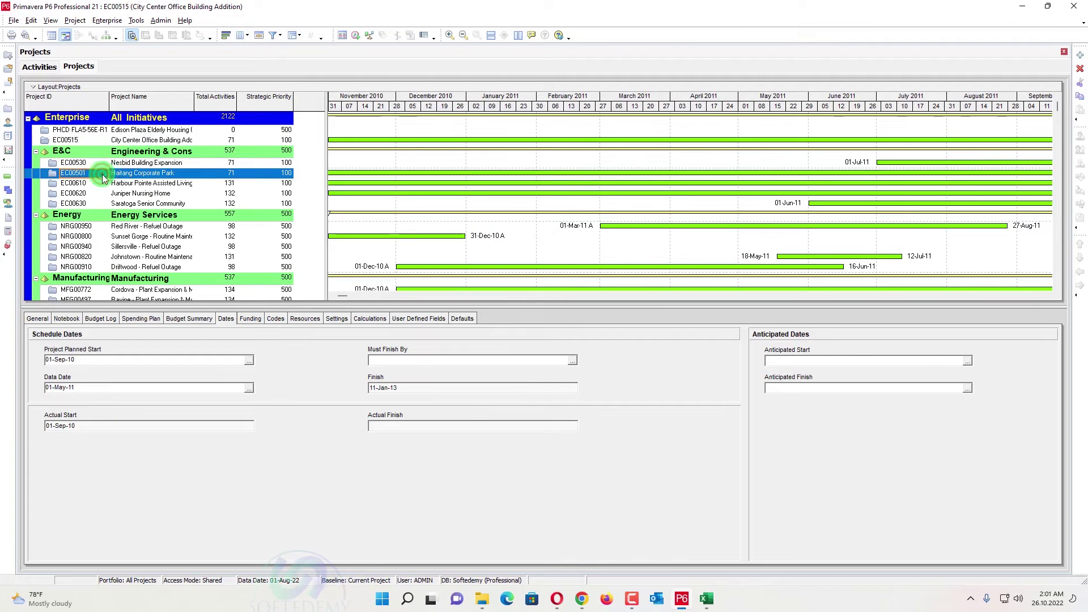
right_click(167, 177)
click(187, 181)
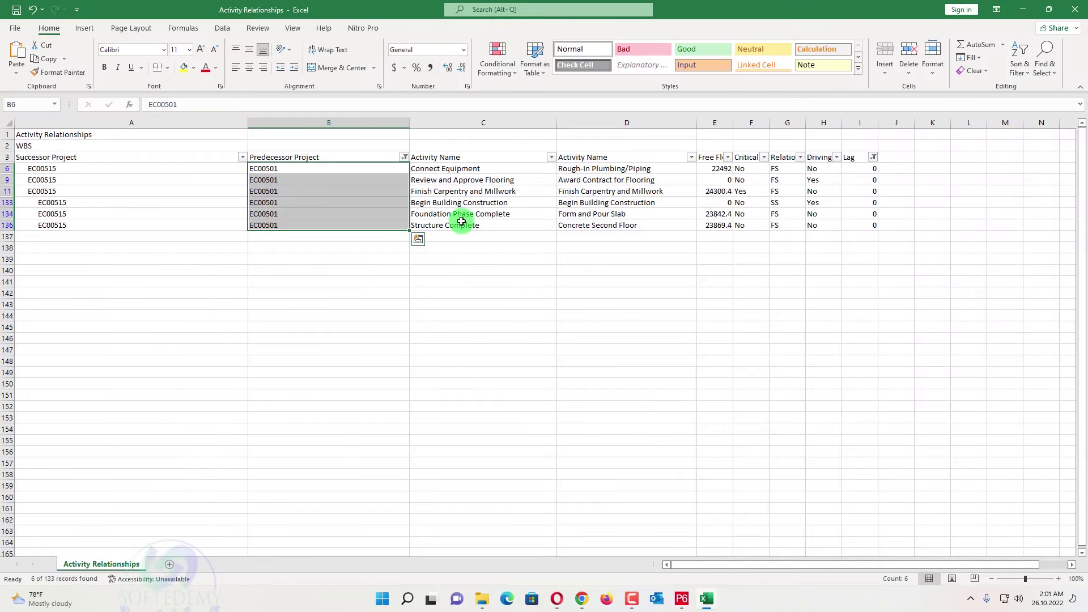
key(Escape)
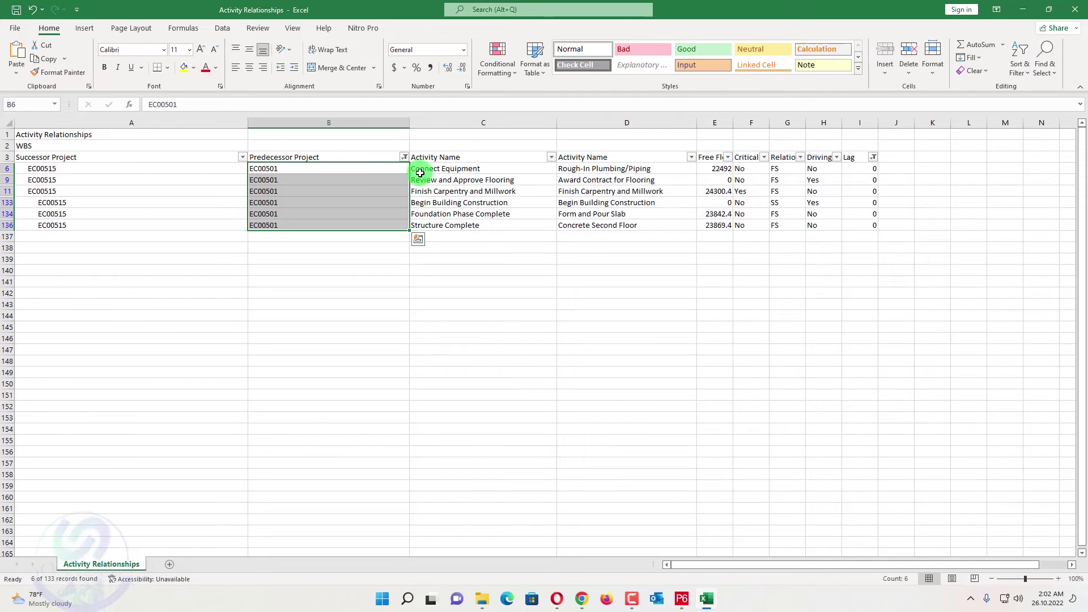
click(443, 157)
click(623, 159)
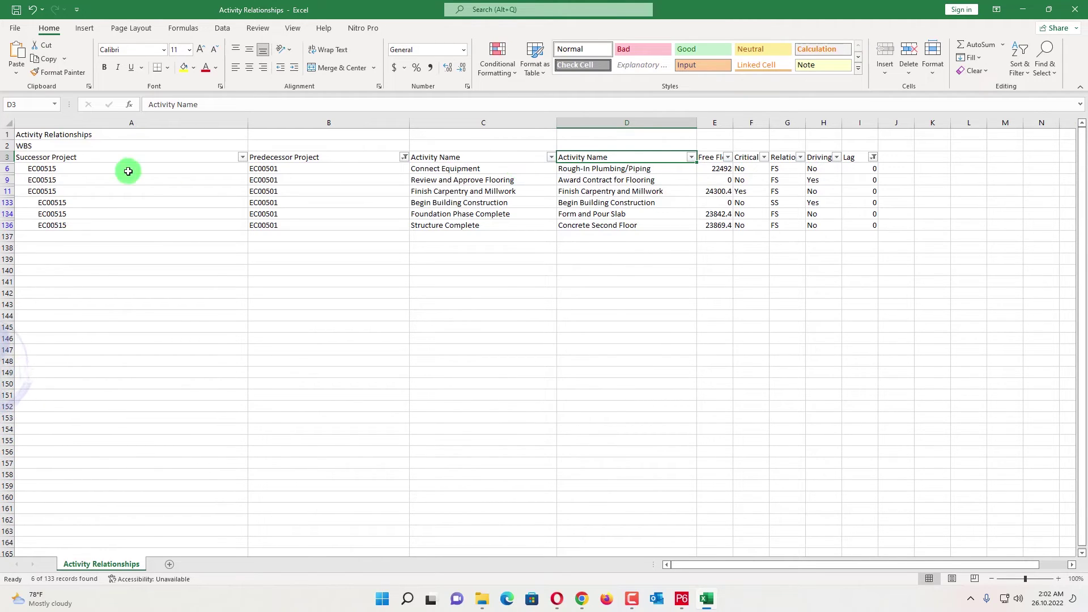
click(122, 155)
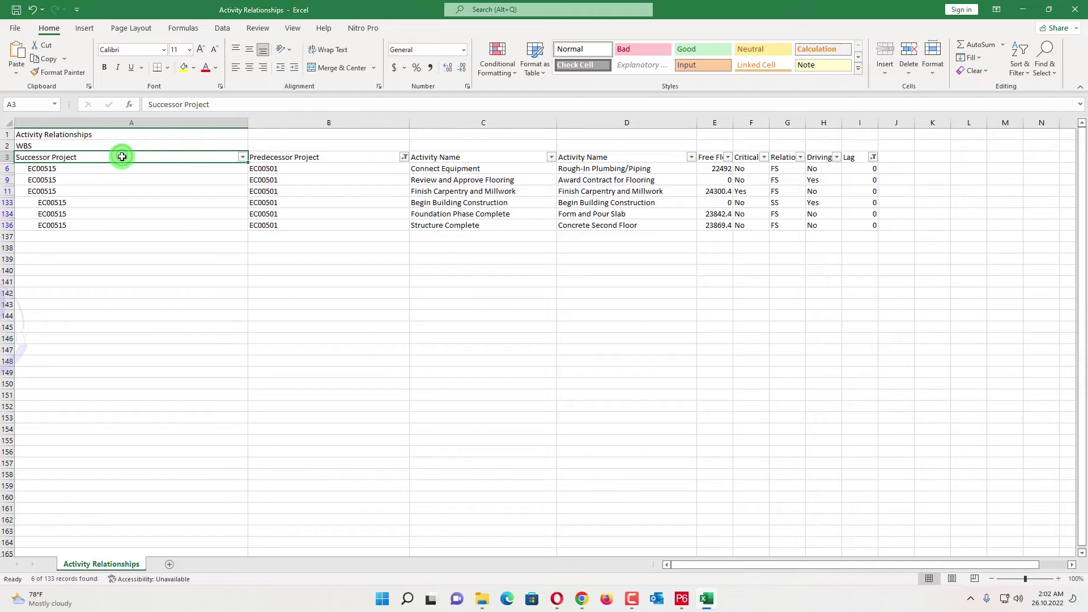
click(286, 154)
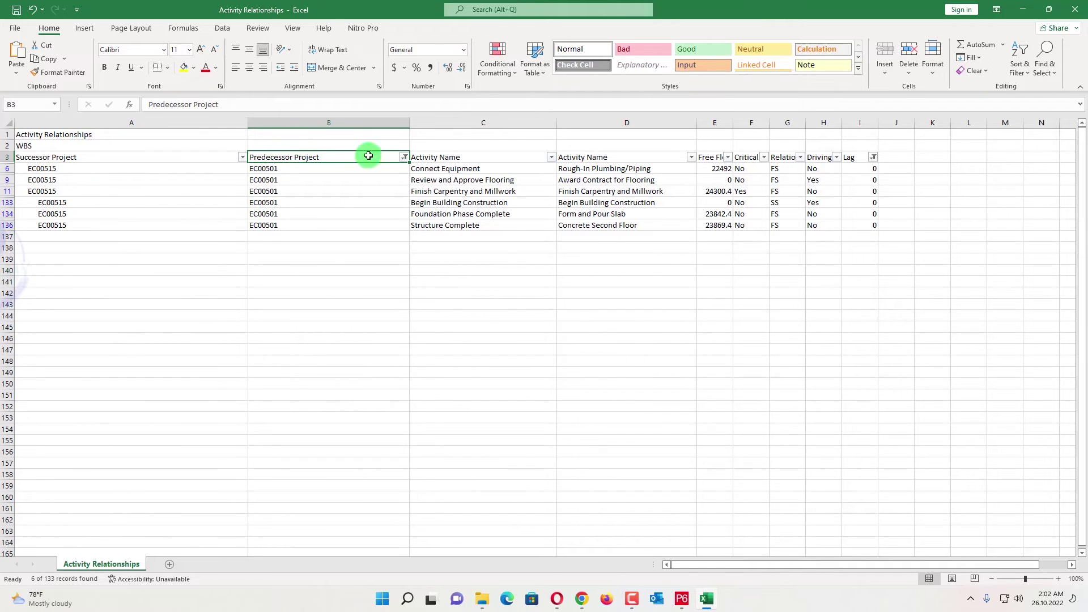
click(448, 169)
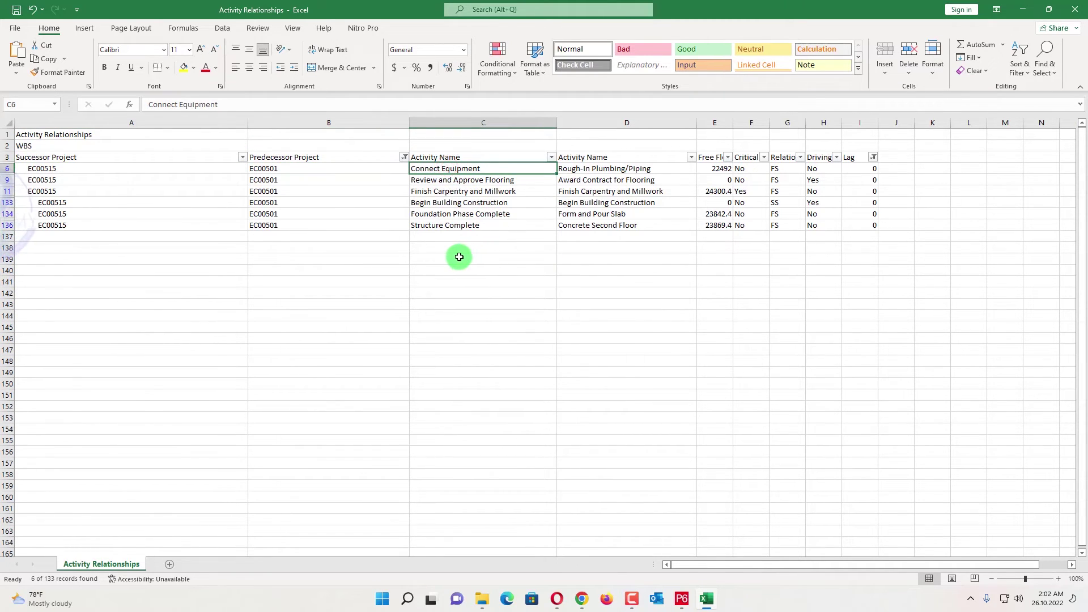
Step: Search EC00501 for Connect Equipment (EC1660) and show its relationships, including successor EC1510 in EC00515
key(alt+Tab)
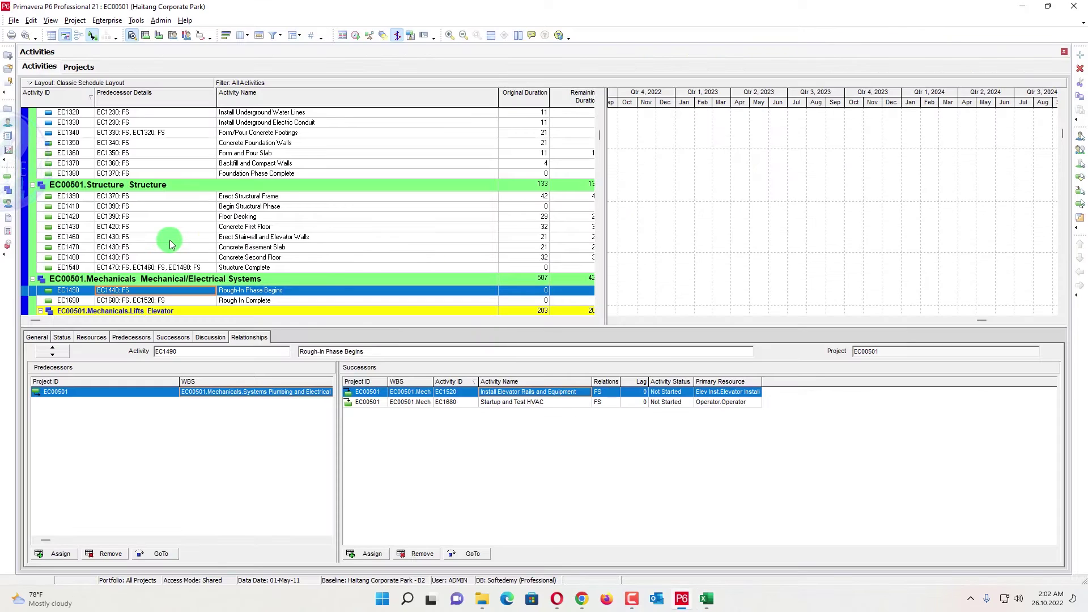
click(310, 227)
key(ctrl+a)
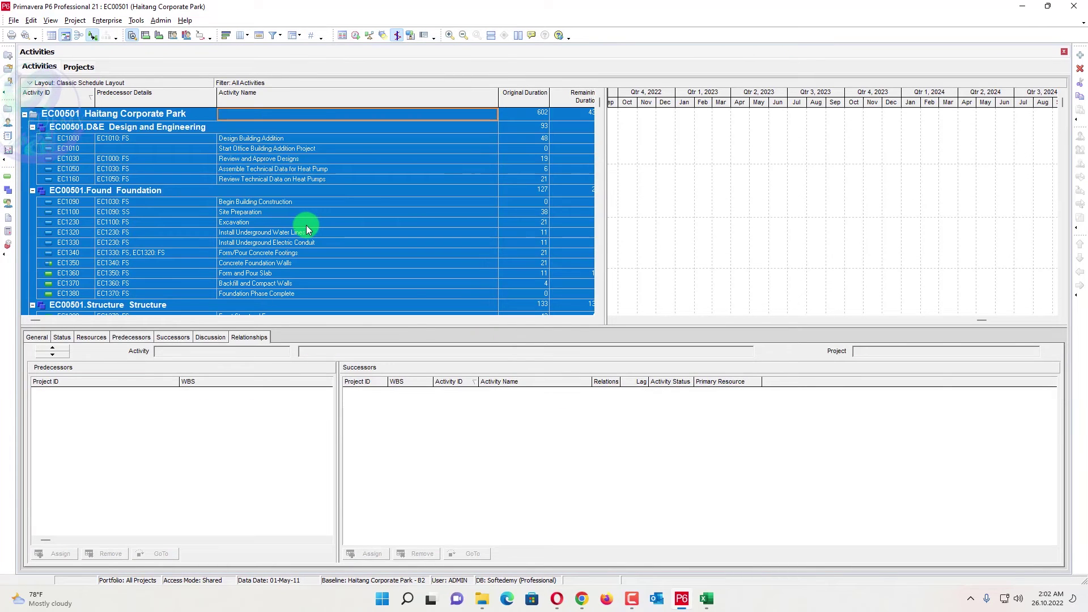
key(ctrl+f)
text(Connect Equipment)
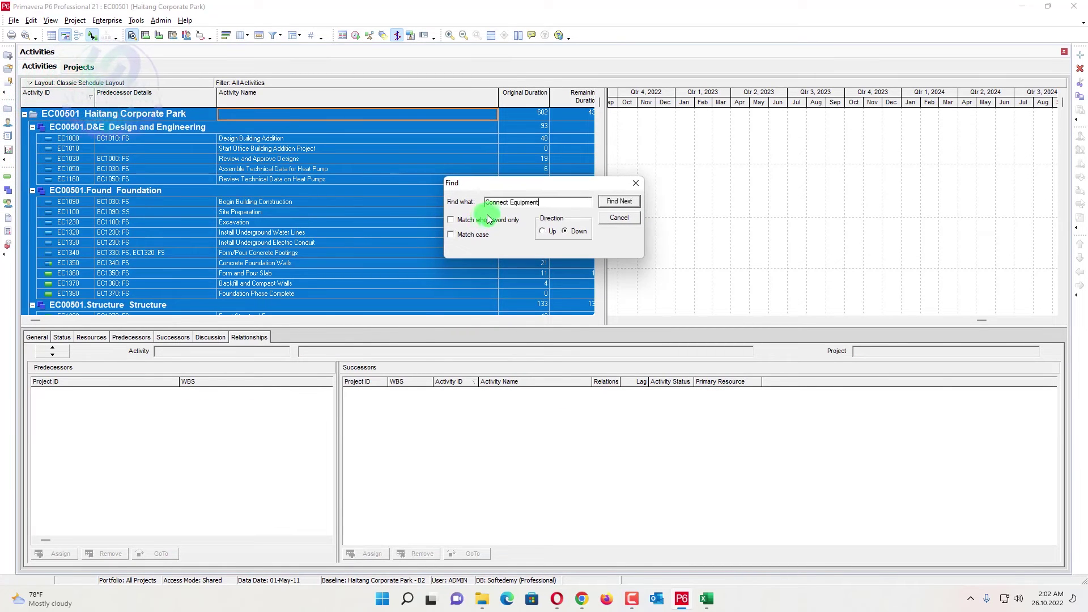
click(629, 201)
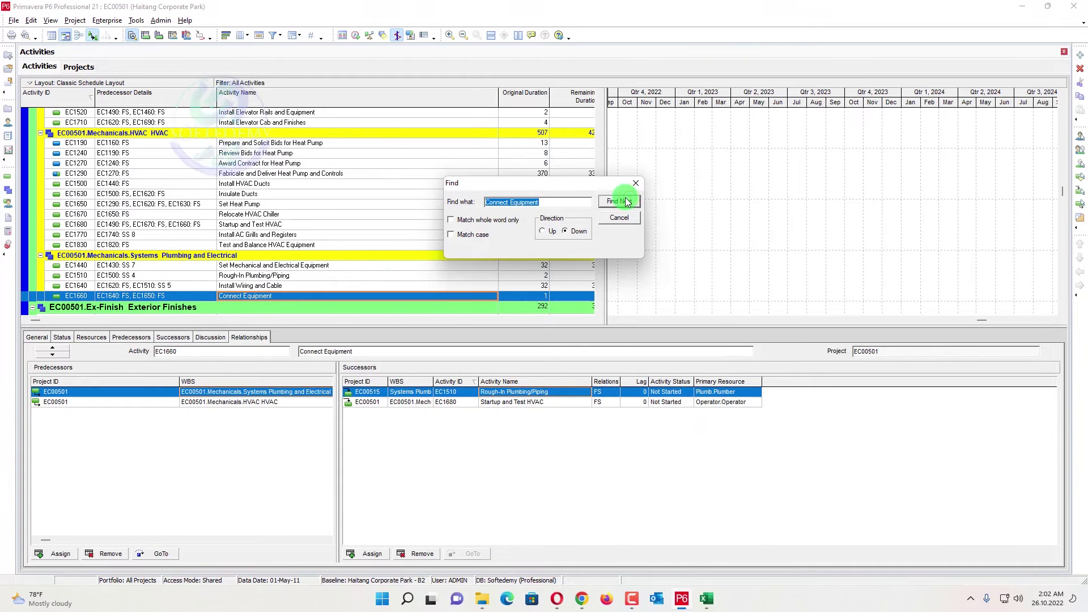
click(626, 202)
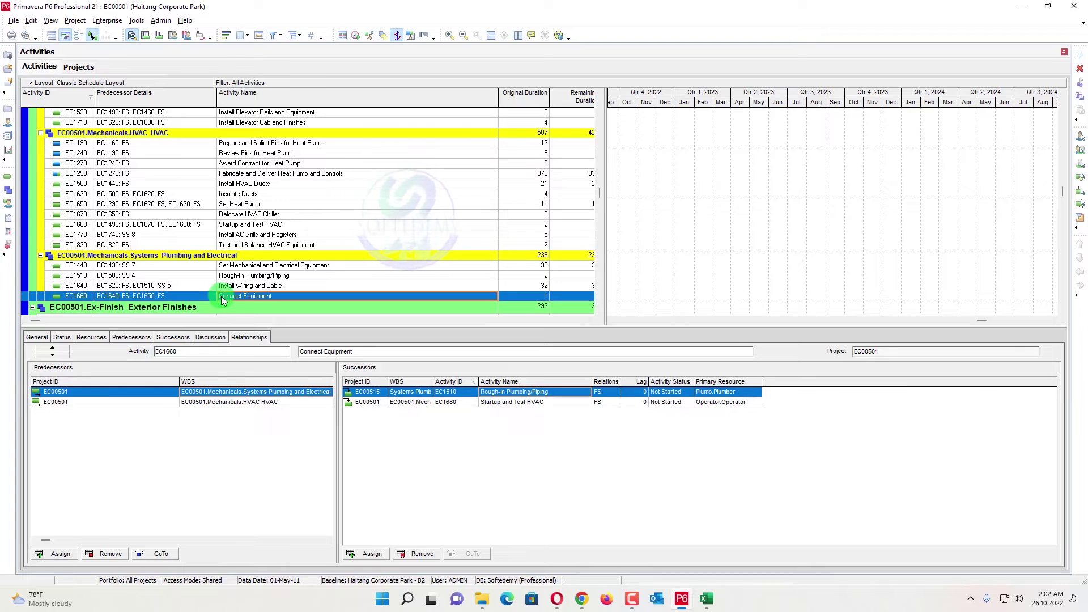
click(94, 393)
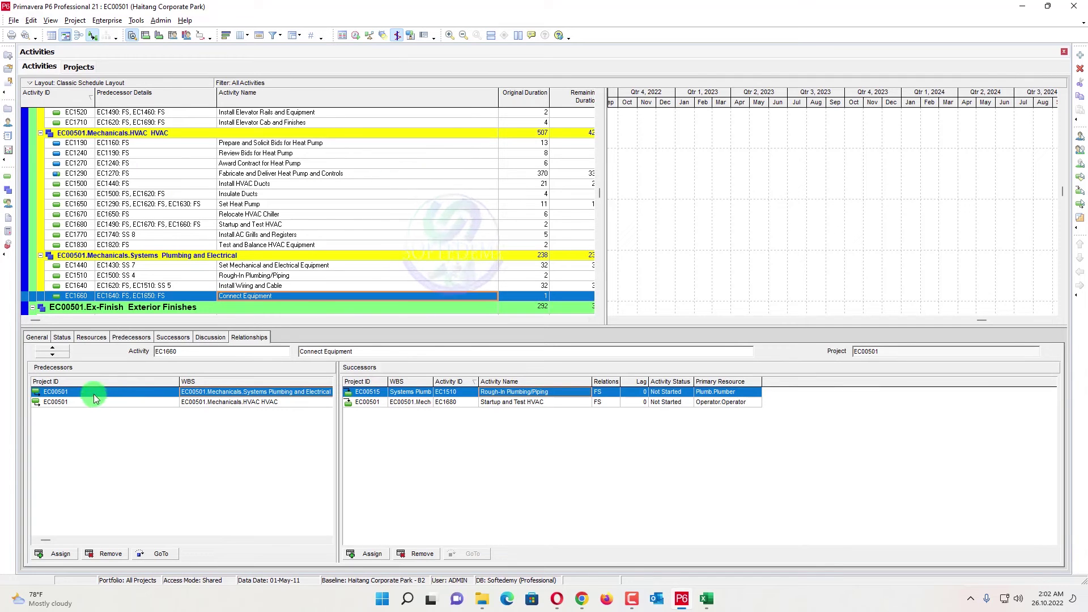
click(339, 399)
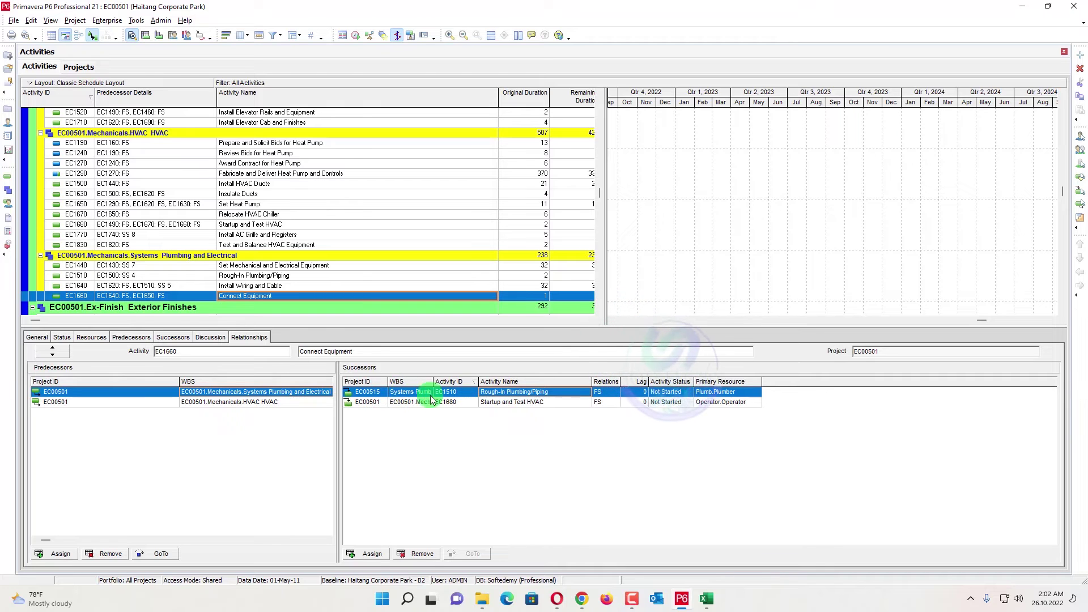
Step: Check in the Excel sheet which successor is paired with Connect Equipment
key(alt+Tab)
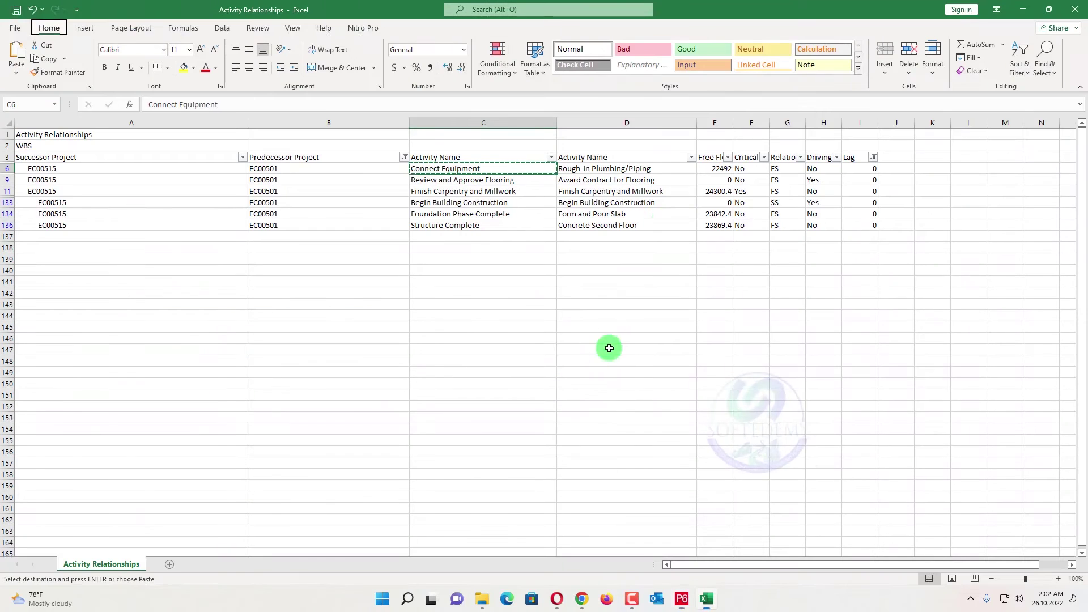
click(618, 169)
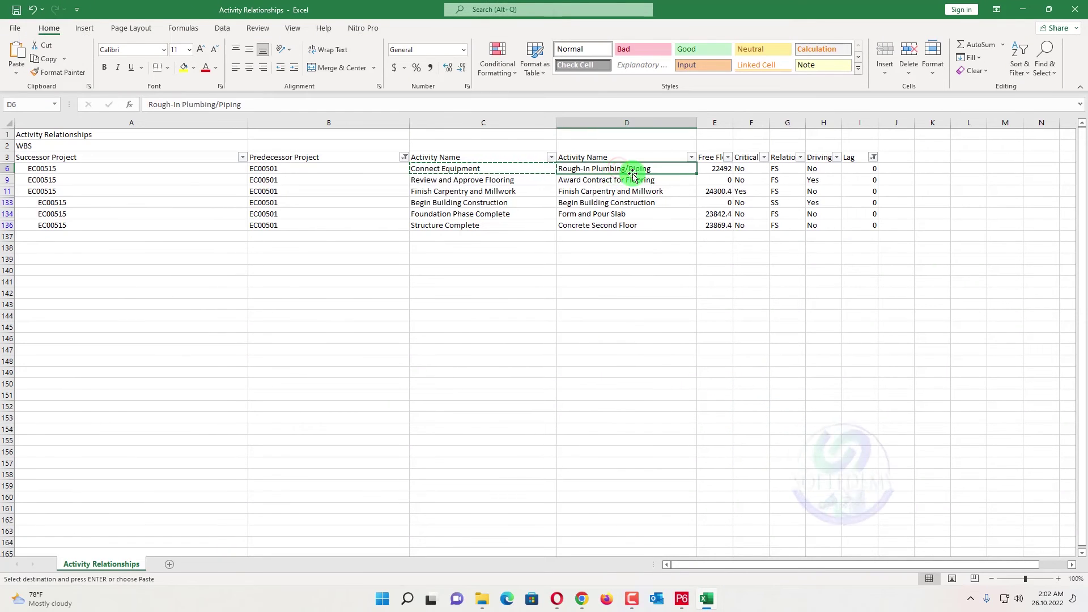
key(alt+Tab)
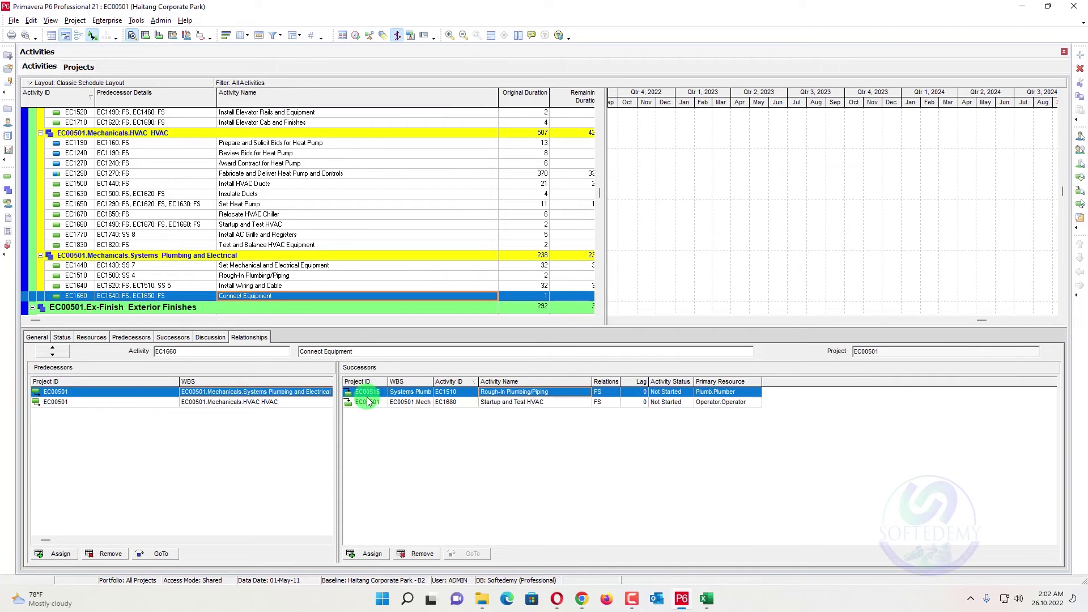
Step: Widen the successors' Project ID column and the predecessors panel to reveal full Activity IDs
drag(388, 381, 451, 382)
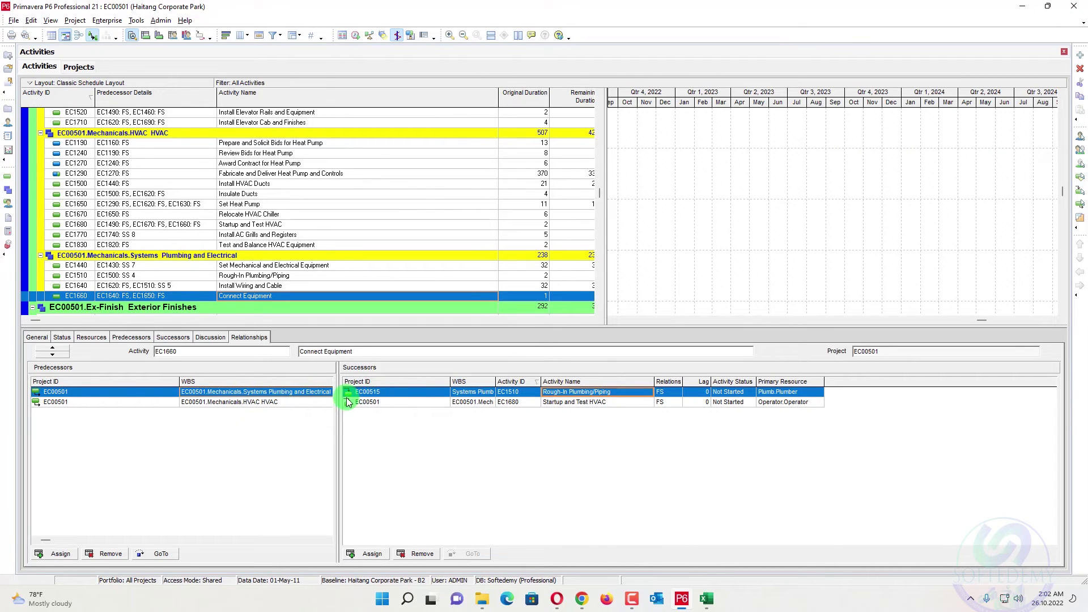
drag(339, 398, 433, 392)
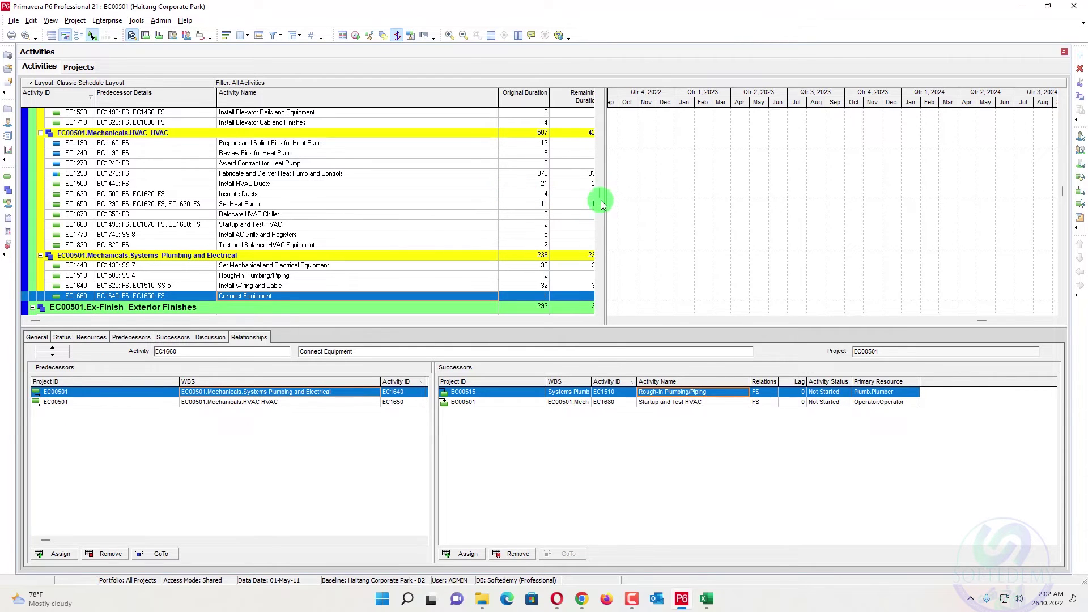
drag(599, 195, 599, 149)
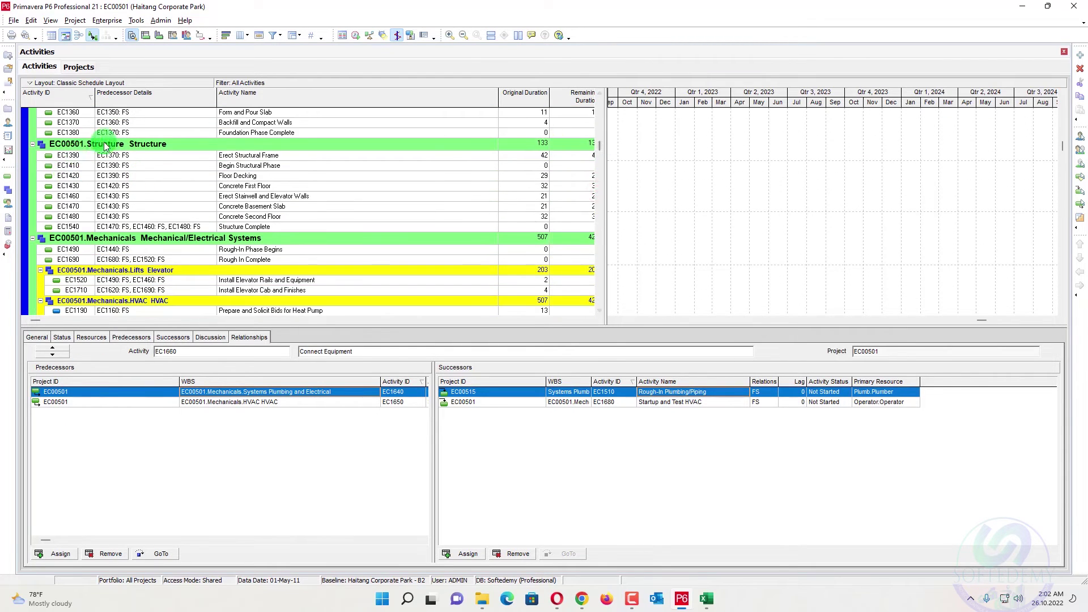
scroll(96, 241, down, 5)
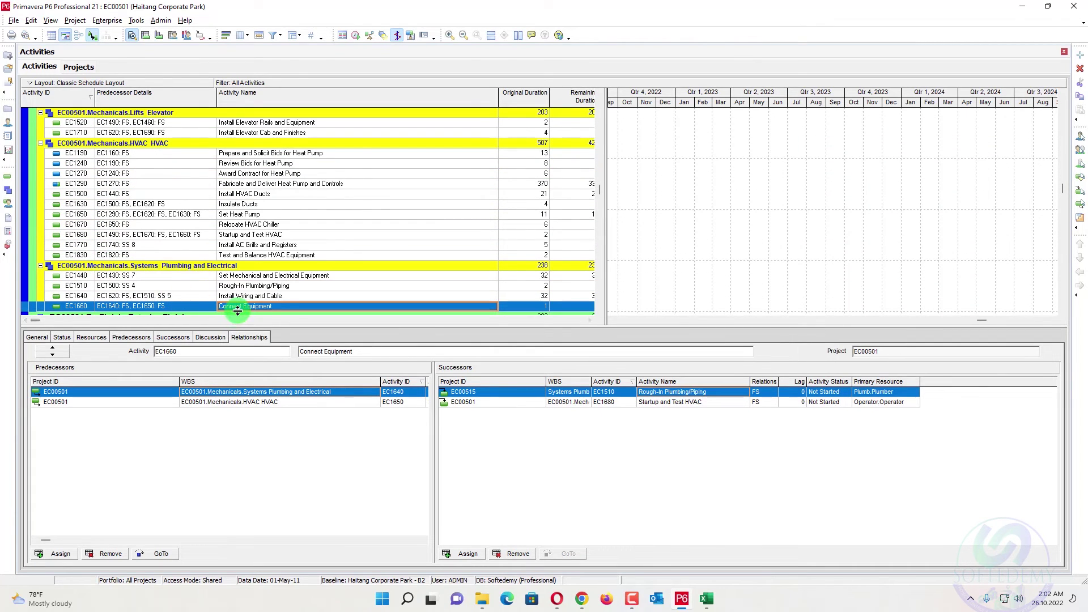
Step: Return to the filtered Excel sheet and cancel the pending copy of Connect Equipment
key(alt+Tab)
key(alt+Tab)
key(alt+Tab)
click(486, 270)
key(Escape)
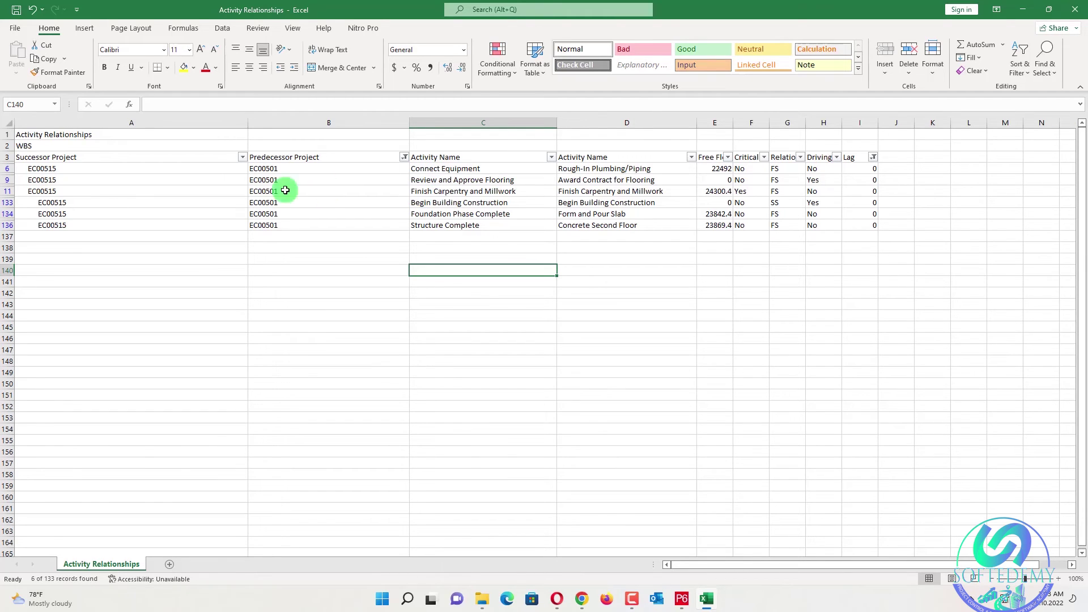
Step: Filter Predecessor Project to EC00515 and exclude EC00515 from Successor Project, leaving 8 of 133 records
drag(361, 169, 353, 224)
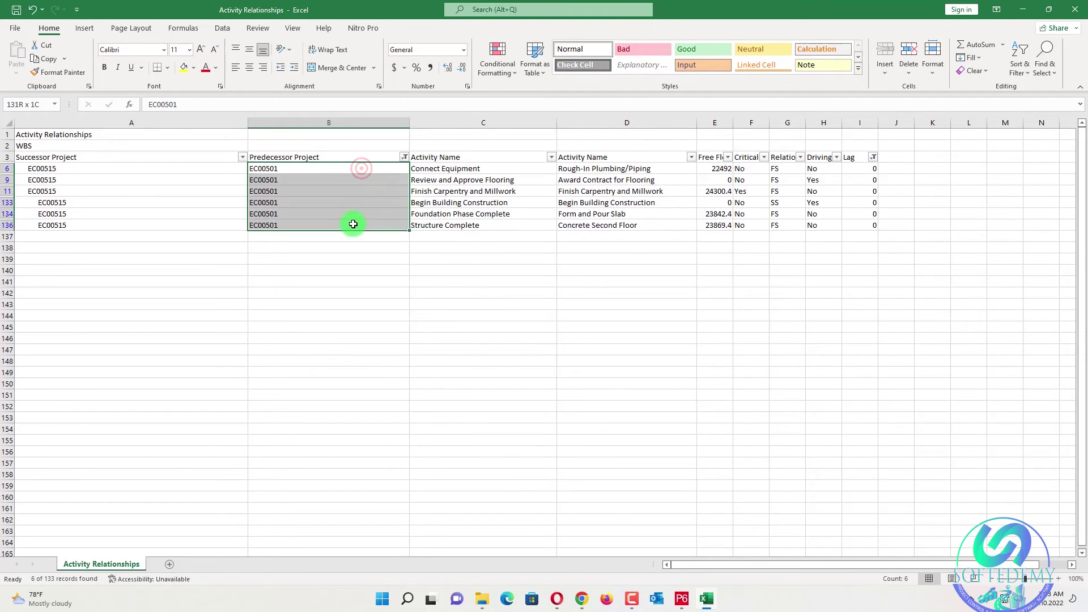
click(404, 158)
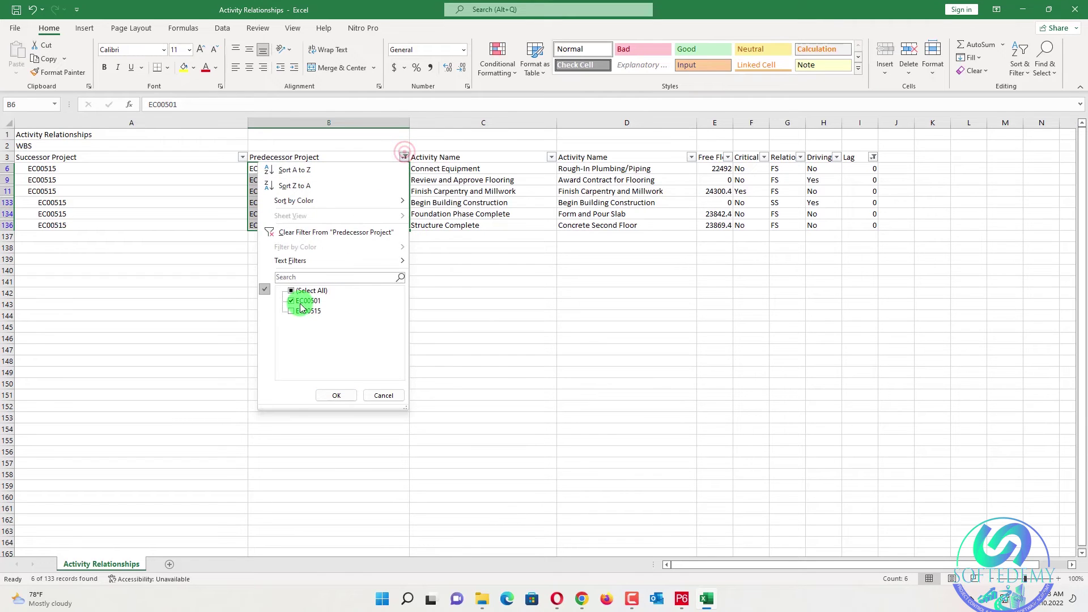
click(334, 397)
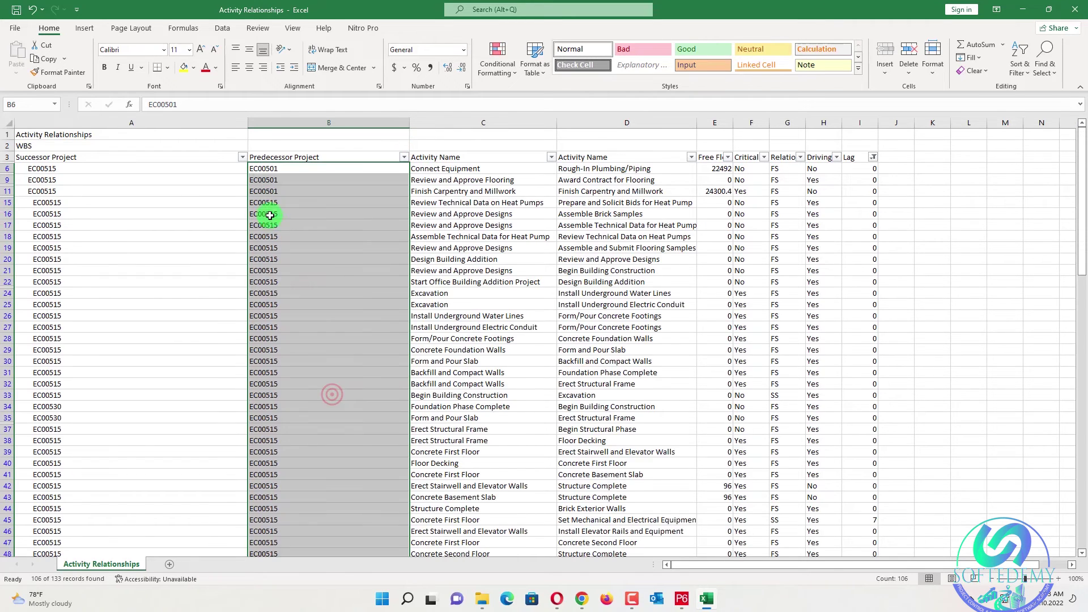
click(243, 158)
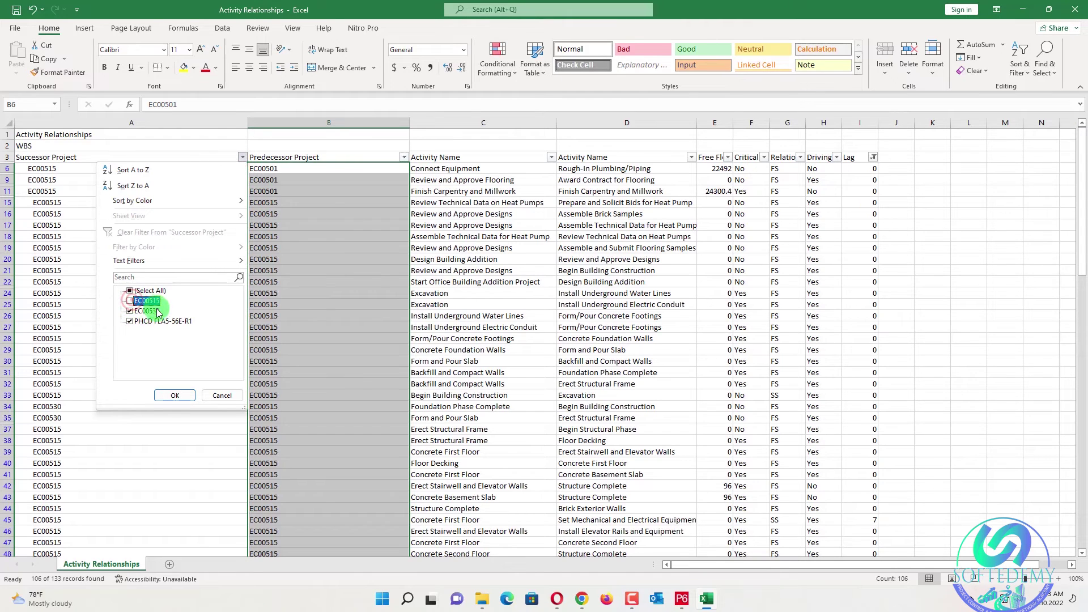
click(176, 396)
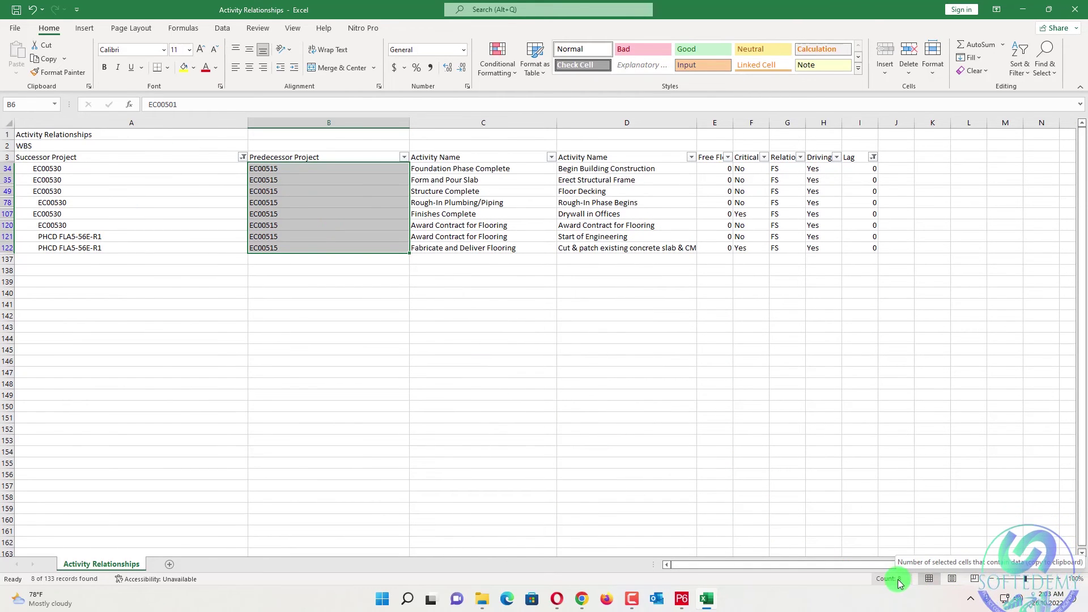
Step: Deselect column B by clicking empty cells in the filtered eight-link sheet
click(631, 405)
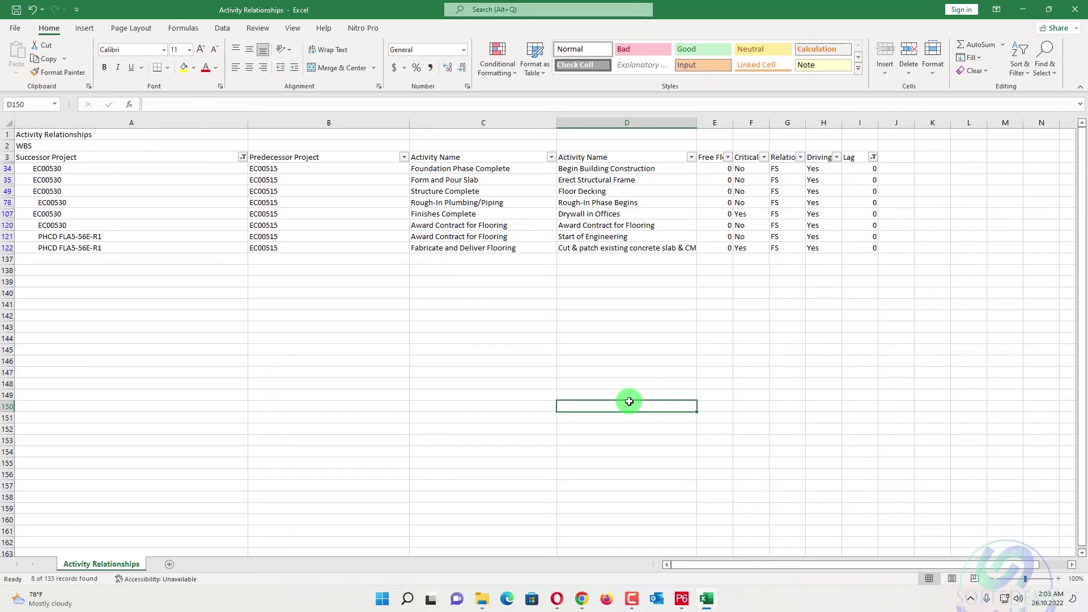
click(272, 358)
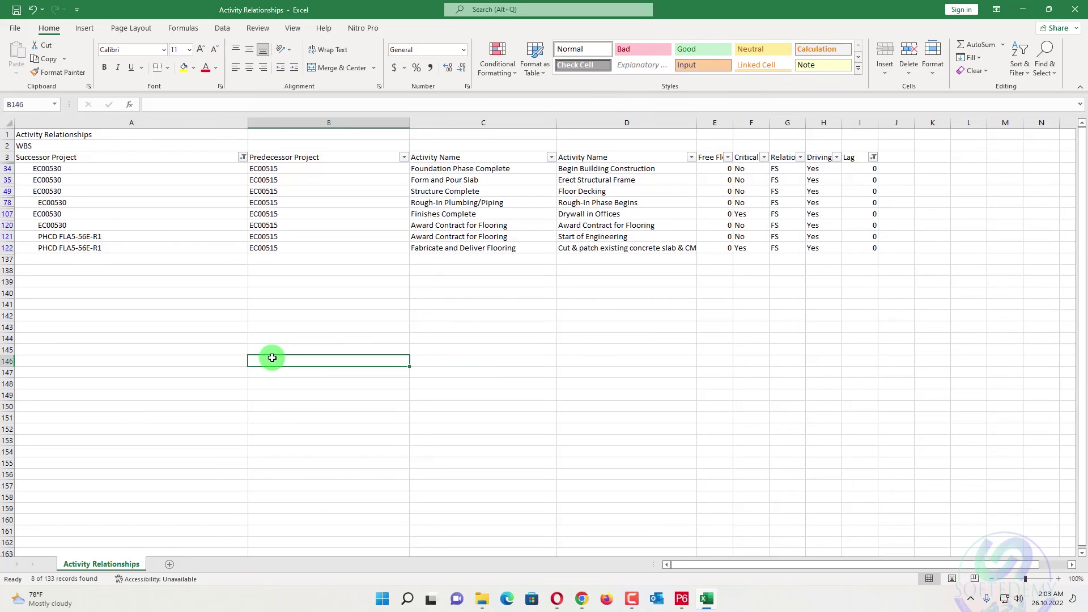